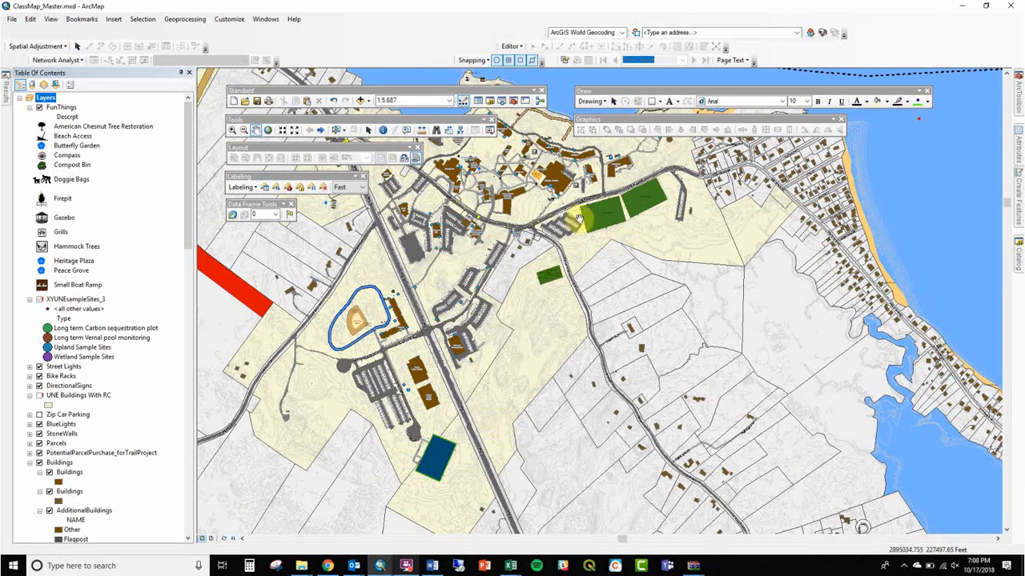
# Step: Collapse all layers in the Layers data frame and turn every one of them off
pyautogui.moveTo(584, 228); pyautogui.dragTo(708, 309)
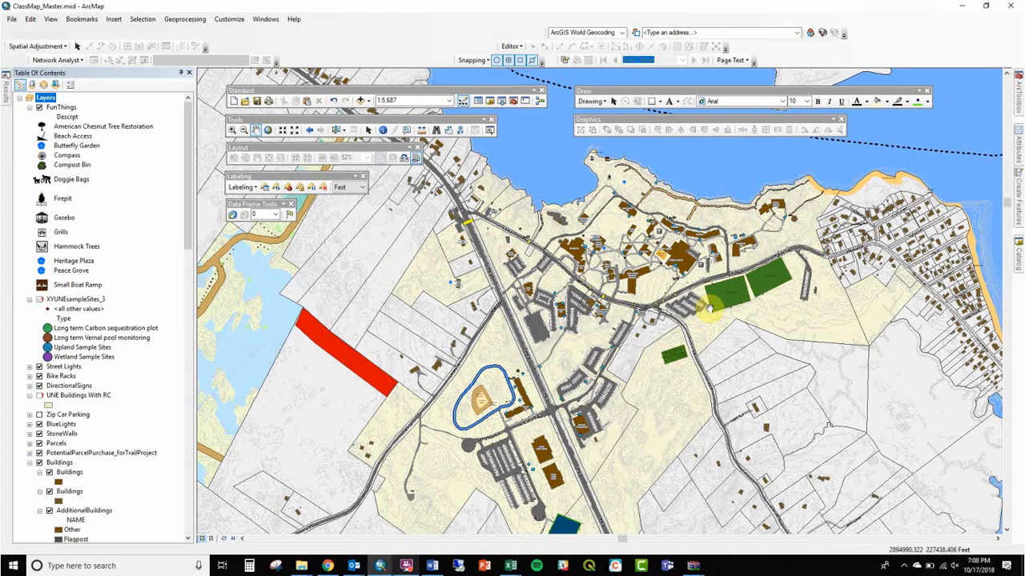
pyautogui.keyDown('ctrl'); pyautogui.click(31, 109); pyautogui.keyUp('ctrl')
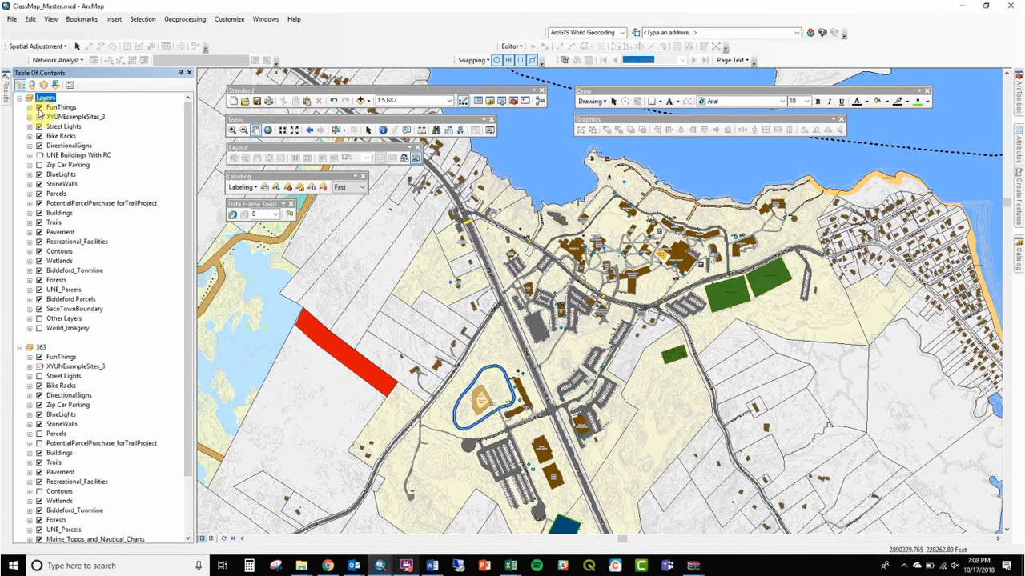
pyautogui.keyDown('ctrl'); pyautogui.click(40, 108); pyautogui.keyUp('ctrl')
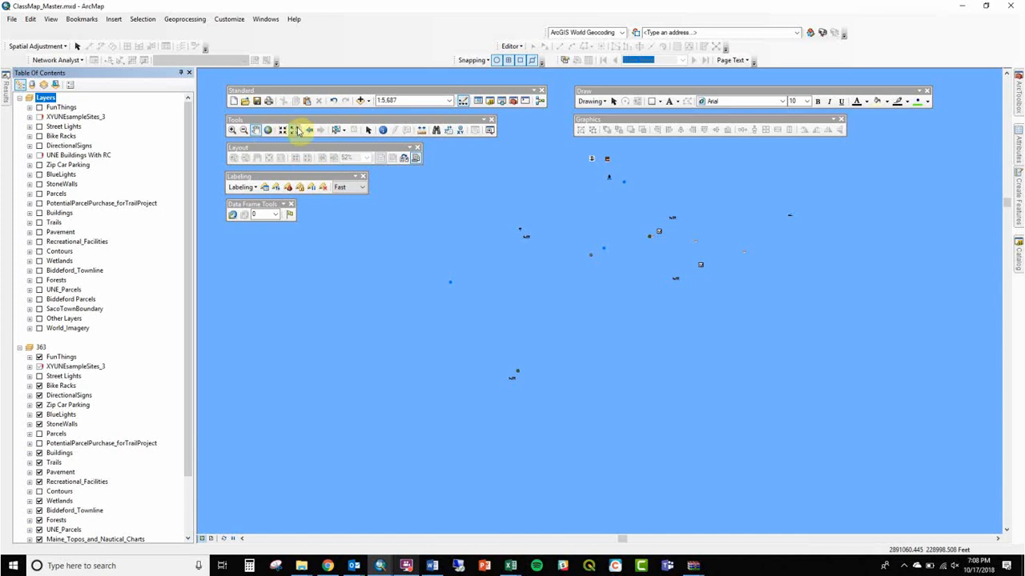
# Step: Select the group of leftover graphics in the middle of the map, and clear the selection
pyautogui.click(371, 131)
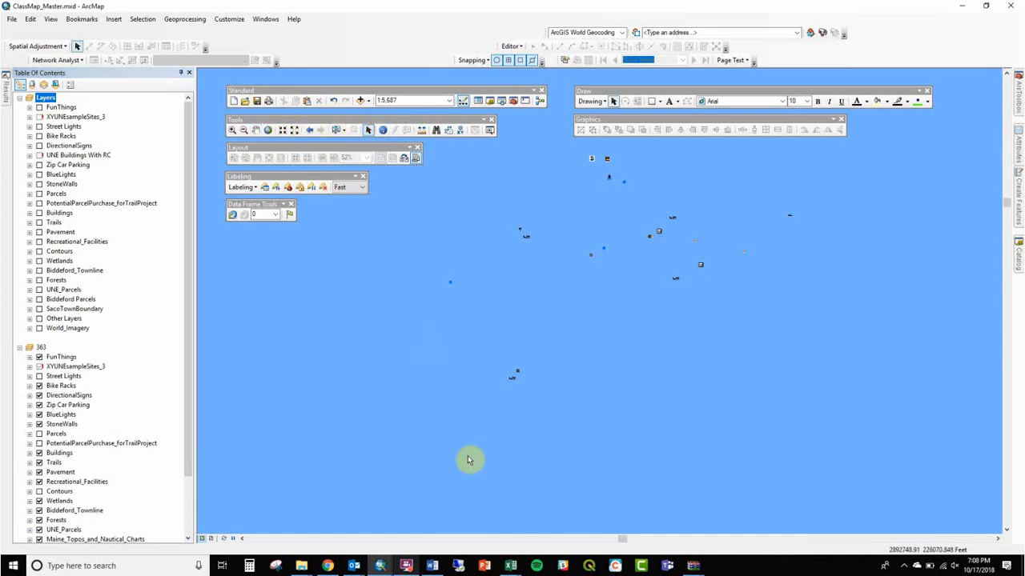
pyautogui.moveTo(468, 455); pyautogui.dragTo(721, 185)
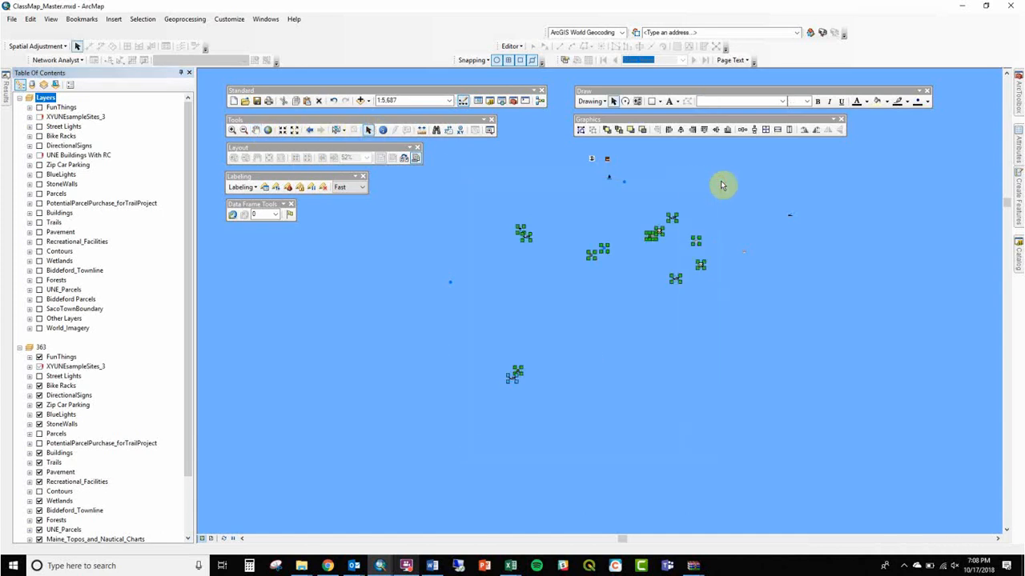
pyautogui.click(722, 369)
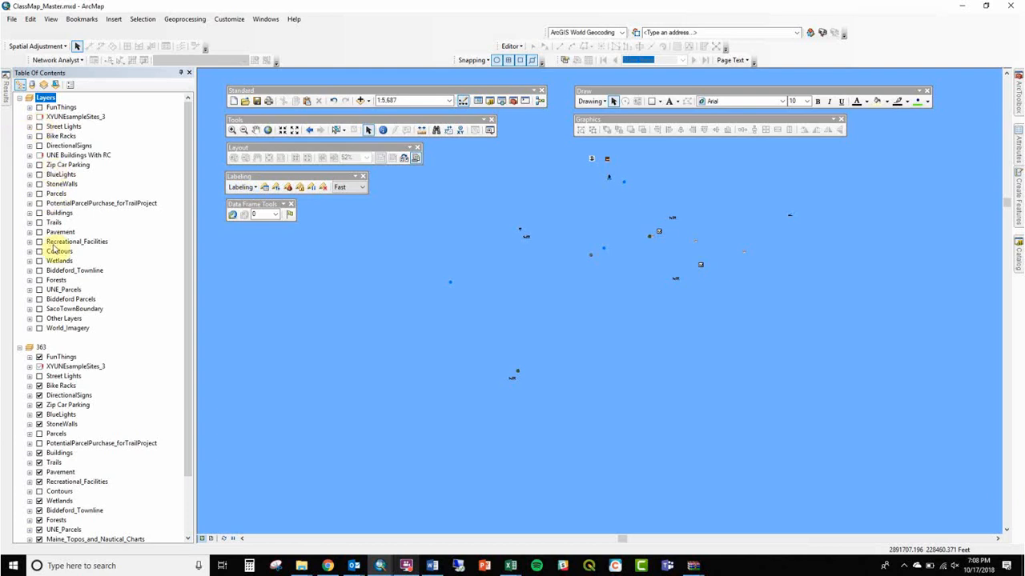
# Step: Turn on the UNE_Parcels, Buildings and Parcels layers in the Layers data frame
pyautogui.click(39, 290)
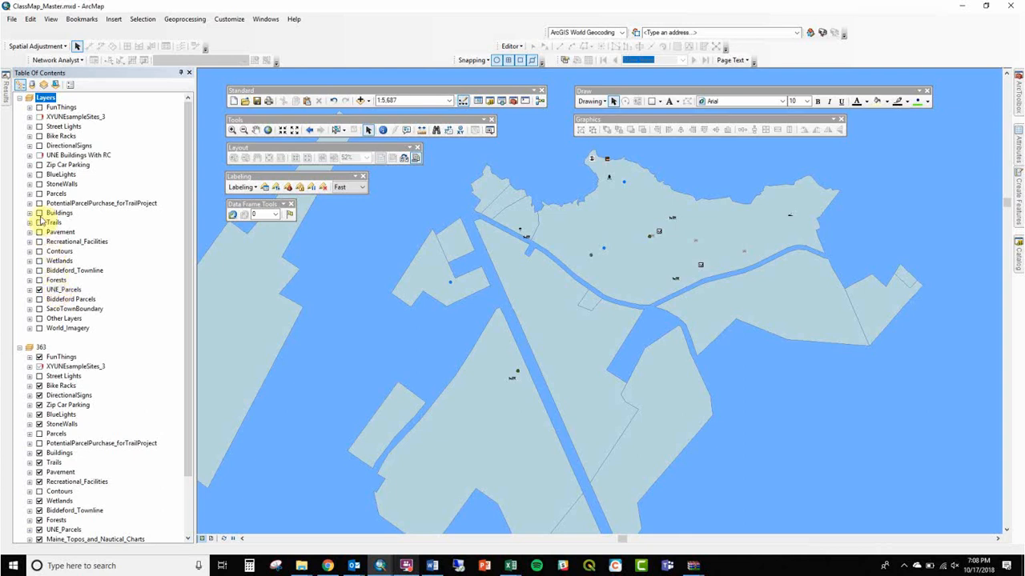
pyautogui.click(39, 213)
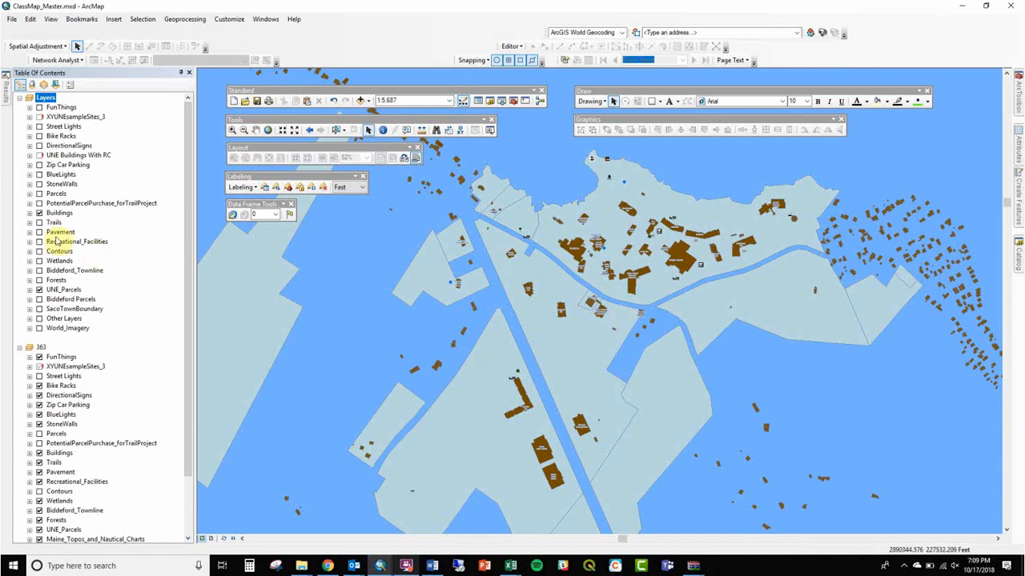
pyautogui.click(39, 194)
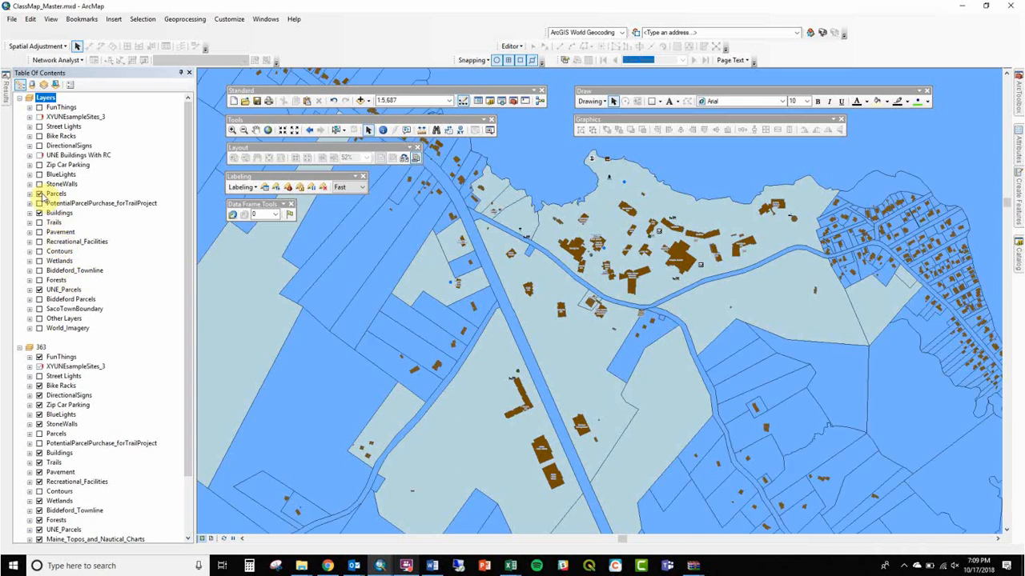
# Step: Set the Layers data frame's background to no color in its frame properties
pyautogui.rightClick(47, 98)
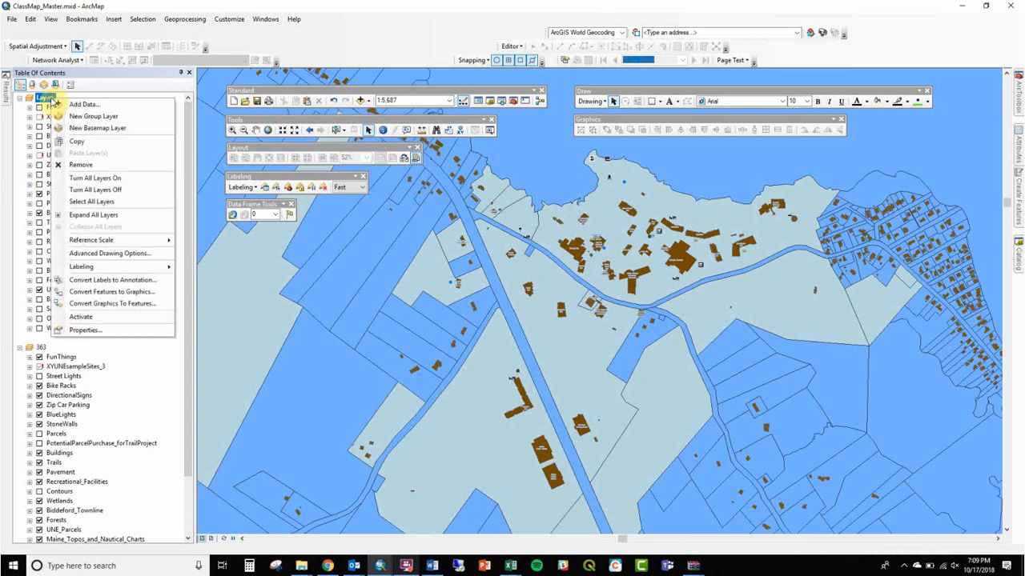
pyautogui.click(137, 331)
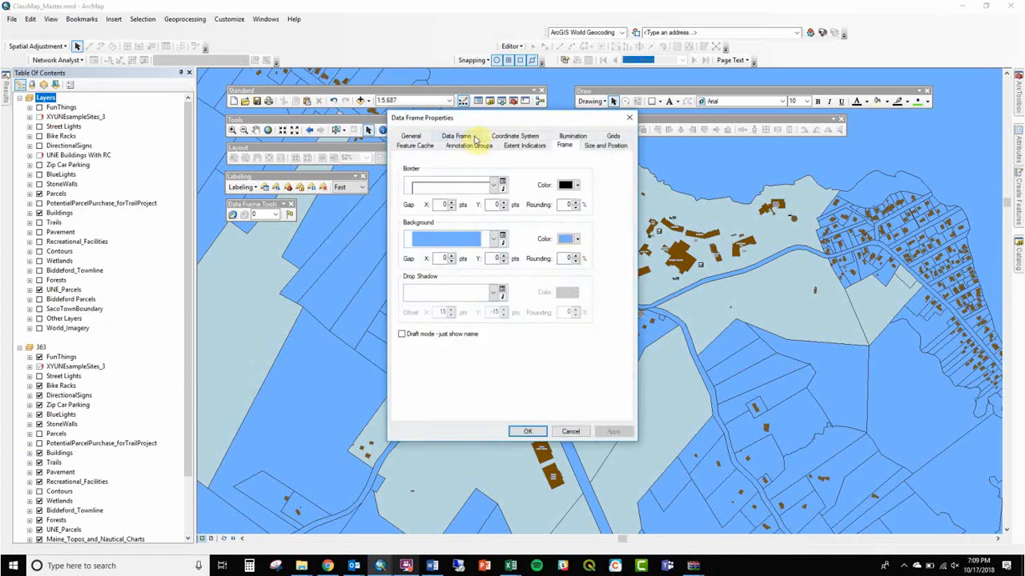
pyautogui.click(573, 238)
pyautogui.click(574, 251)
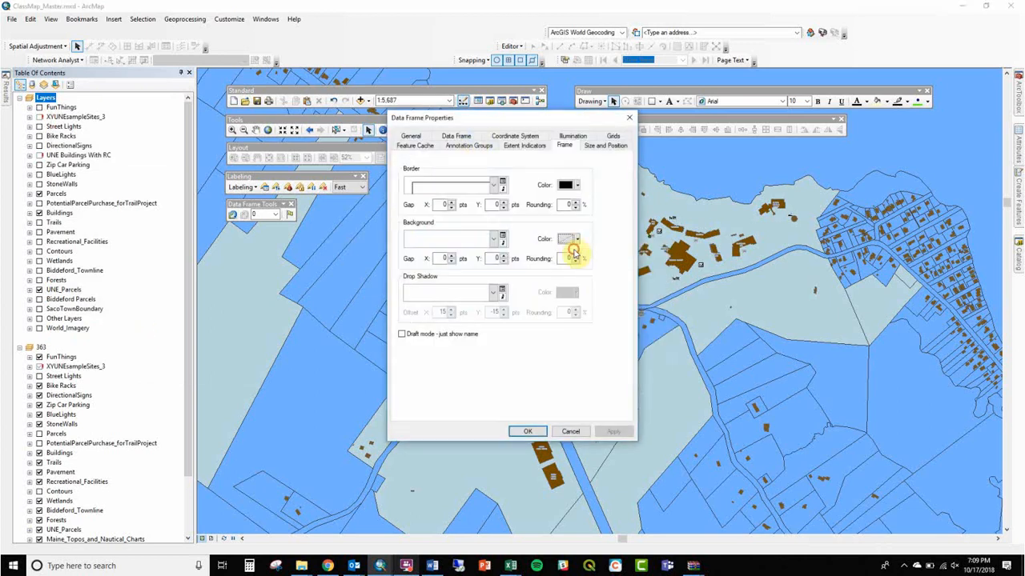
pyautogui.click(527, 432)
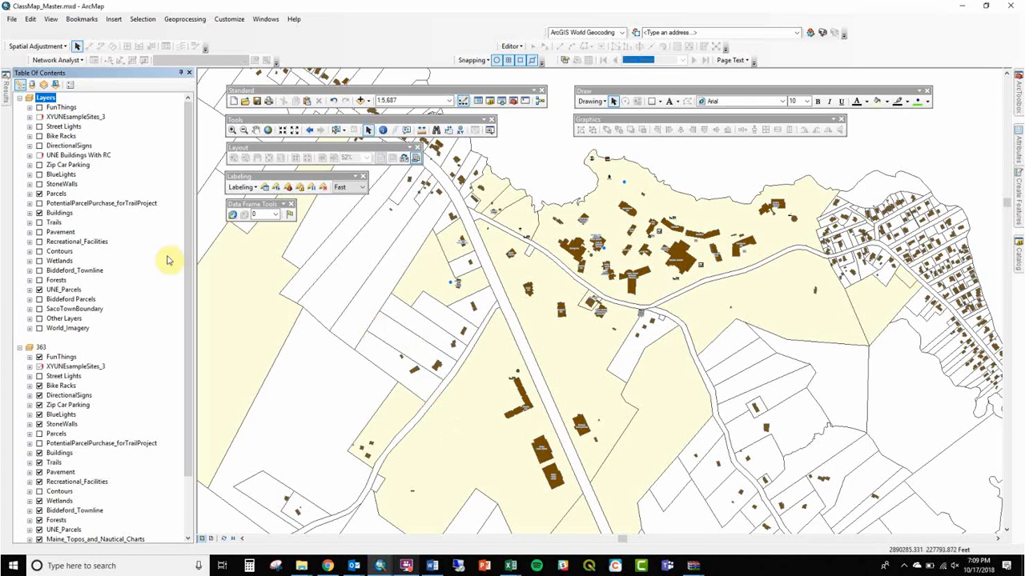
# Step: Give the Parcels layer a solid light gray fill and move it directly below UNE_Parcels in the layer order
pyautogui.click(30, 192)
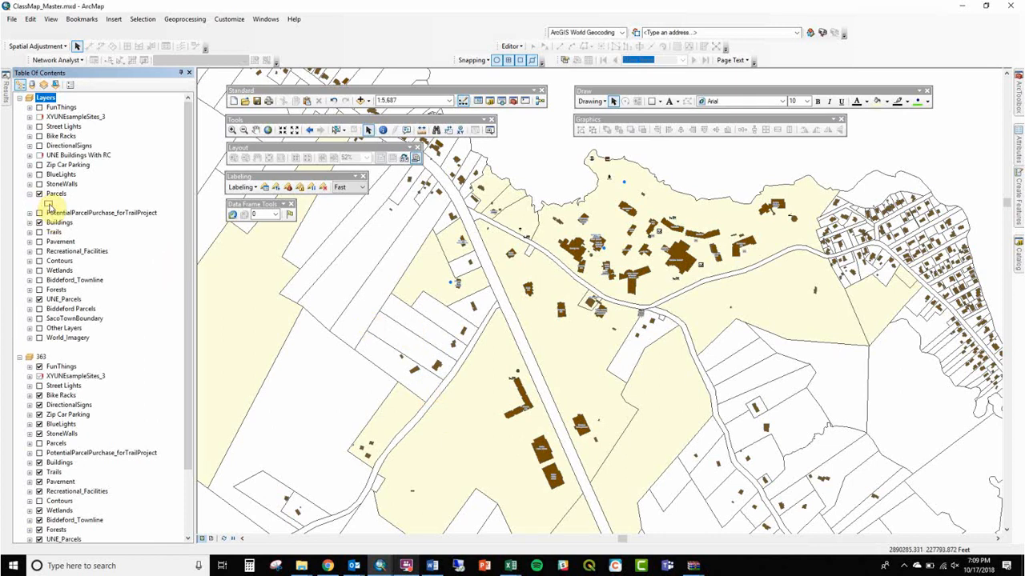
pyautogui.click(50, 203)
pyautogui.doubleClick(497, 302)
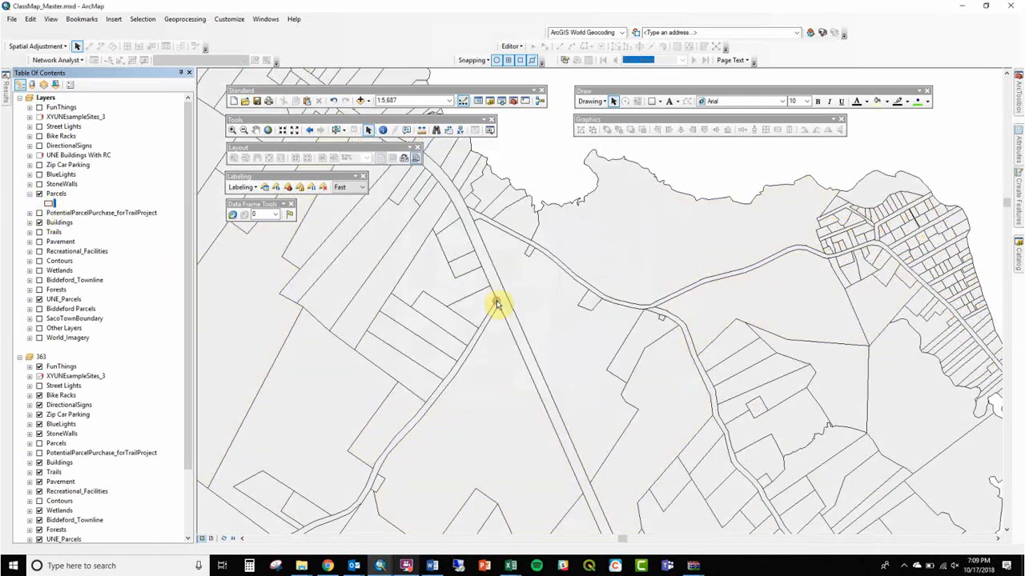
pyautogui.click(51, 194)
pyautogui.moveTo(48, 200); pyautogui.dragTo(76, 297)
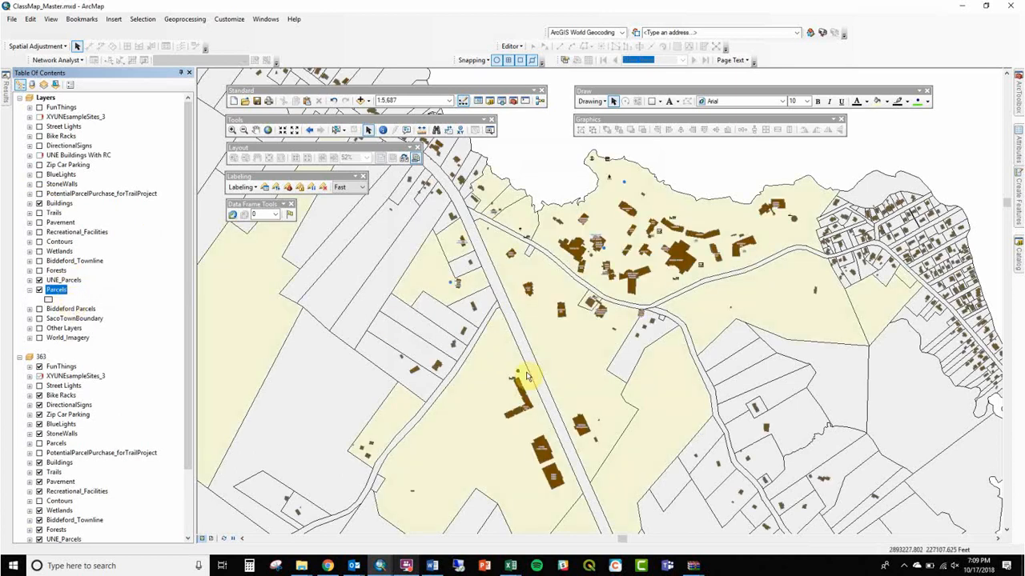
# Step: Turn off the UNE_Parcels layer and open the Parcels attribute table in a maximized window
pyautogui.click(39, 280)
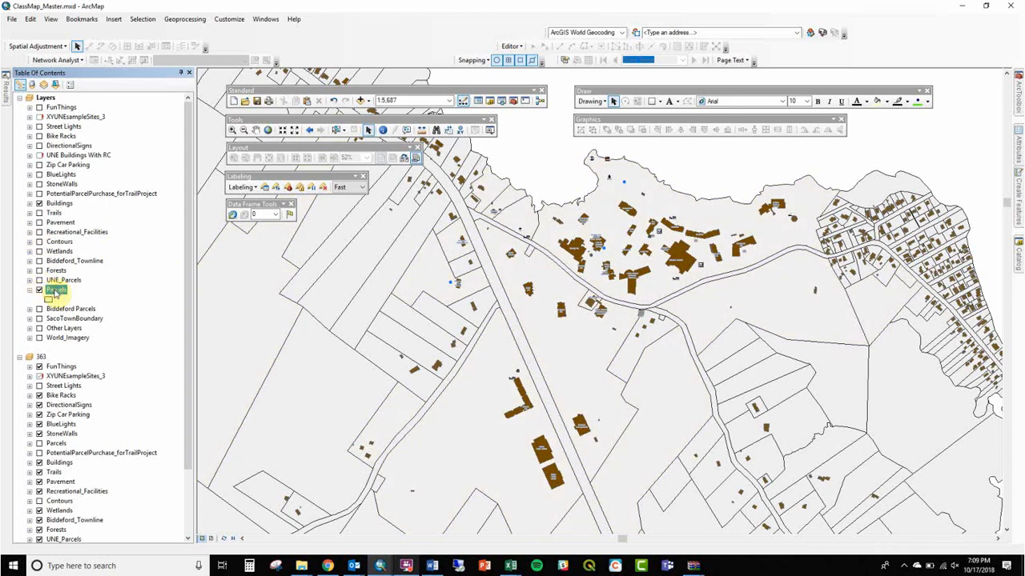
pyautogui.rightClick(55, 293)
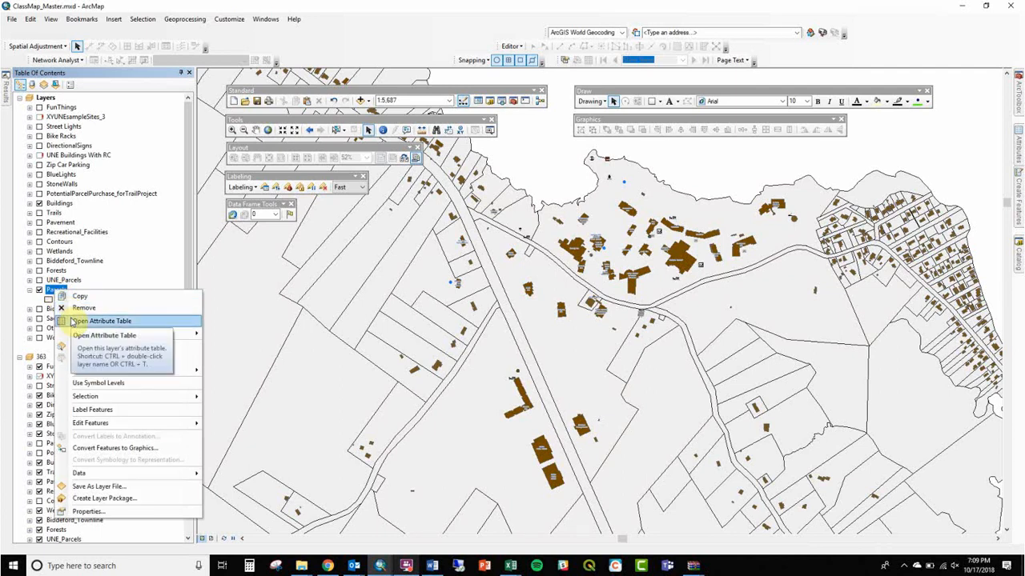
pyautogui.click(72, 321)
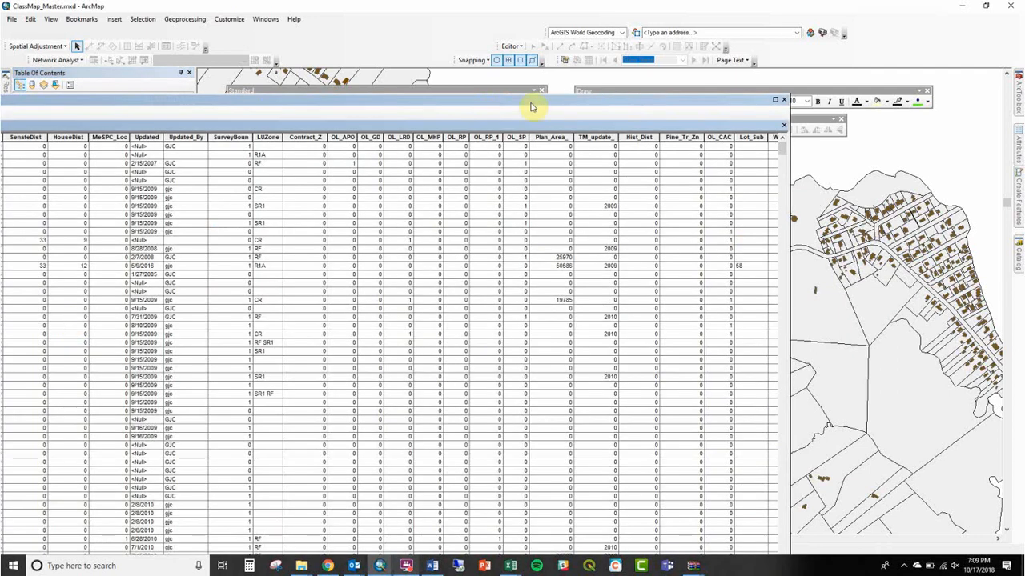
pyautogui.click(774, 99)
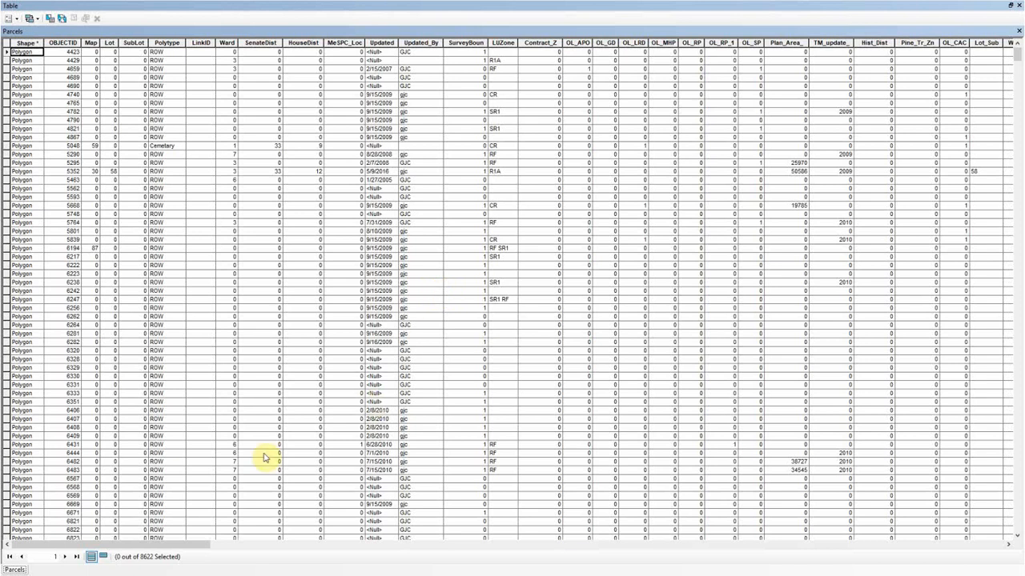
# Step: Widen the Owner_Name column in the Parcels table and sort the records by it in ascending order
pyautogui.moveTo(167, 544); pyautogui.dragTo(256, 569)
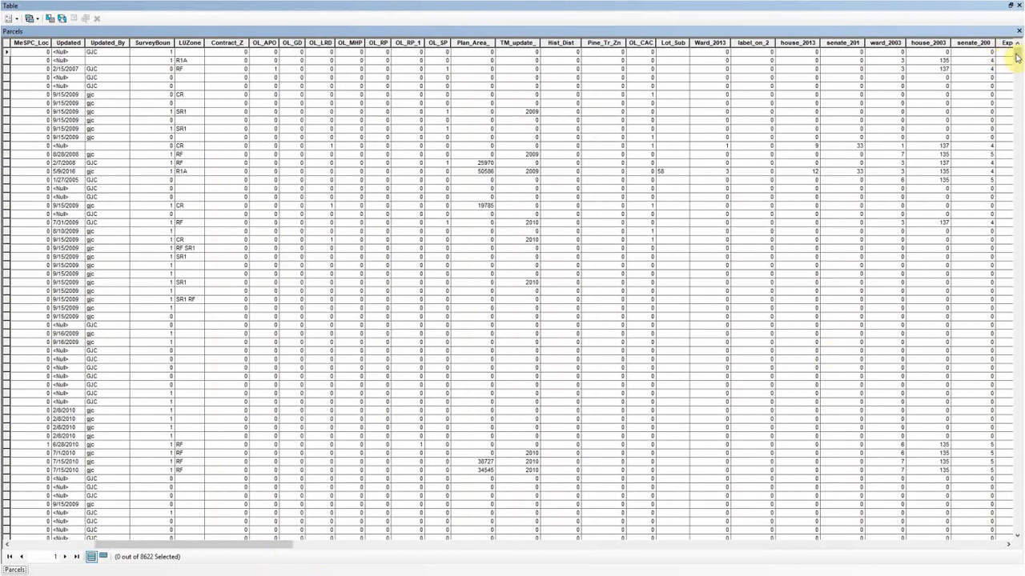
pyautogui.moveTo(1015, 59); pyautogui.dragTo(1001, 217)
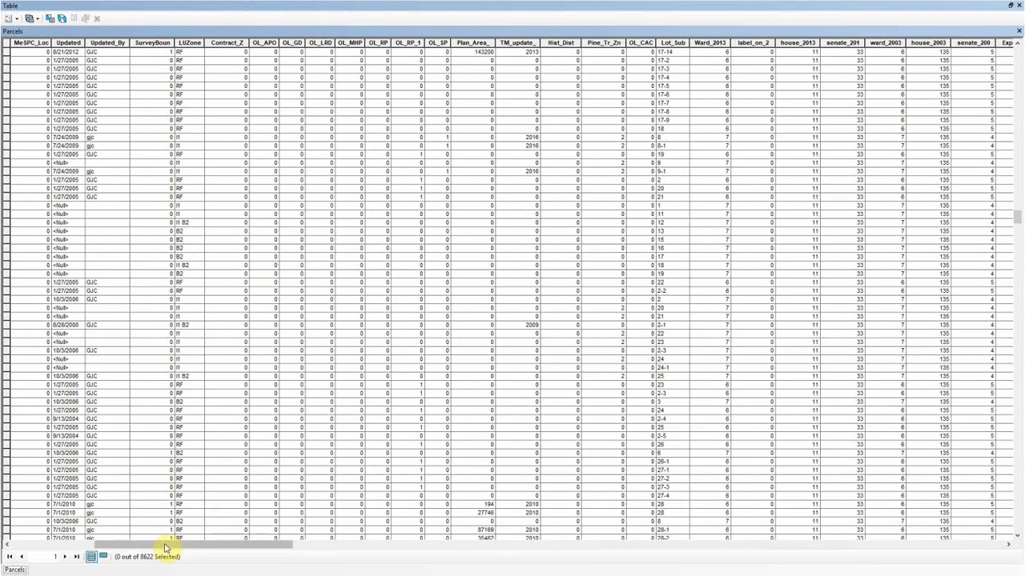
pyautogui.moveTo(165, 545); pyautogui.dragTo(373, 572)
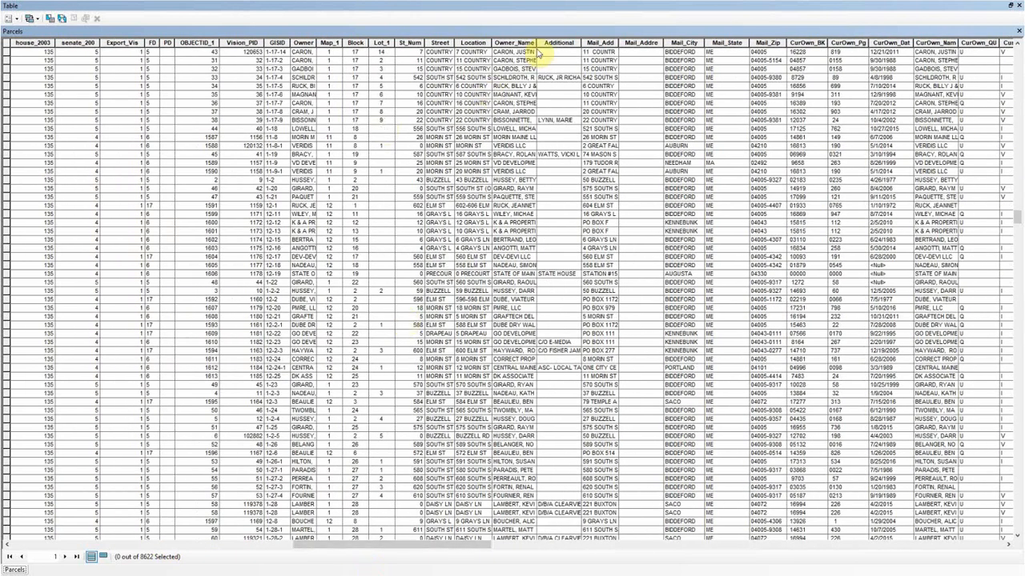
pyautogui.moveTo(538, 42); pyautogui.dragTo(743, 67)
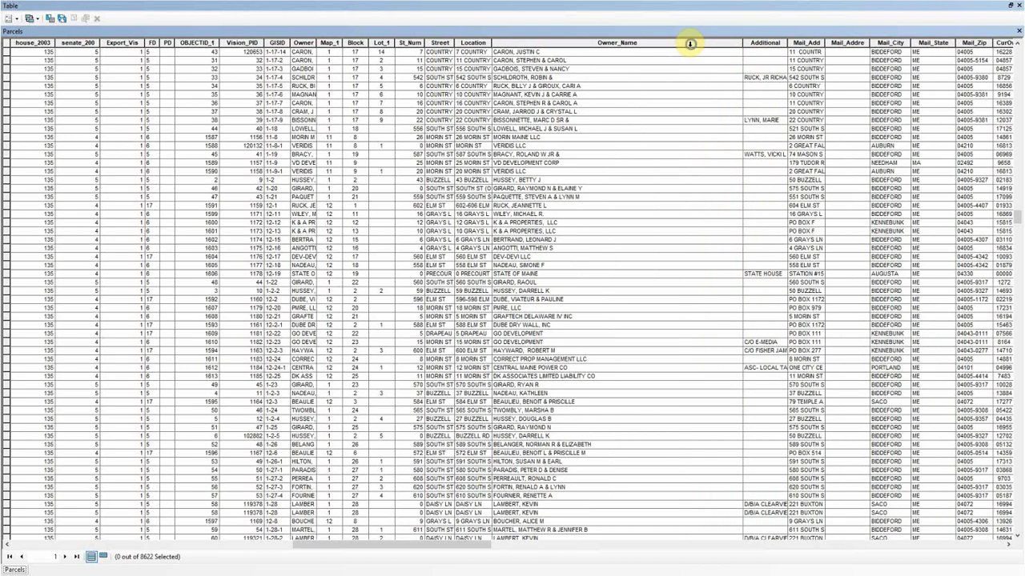
pyautogui.rightClick(689, 43)
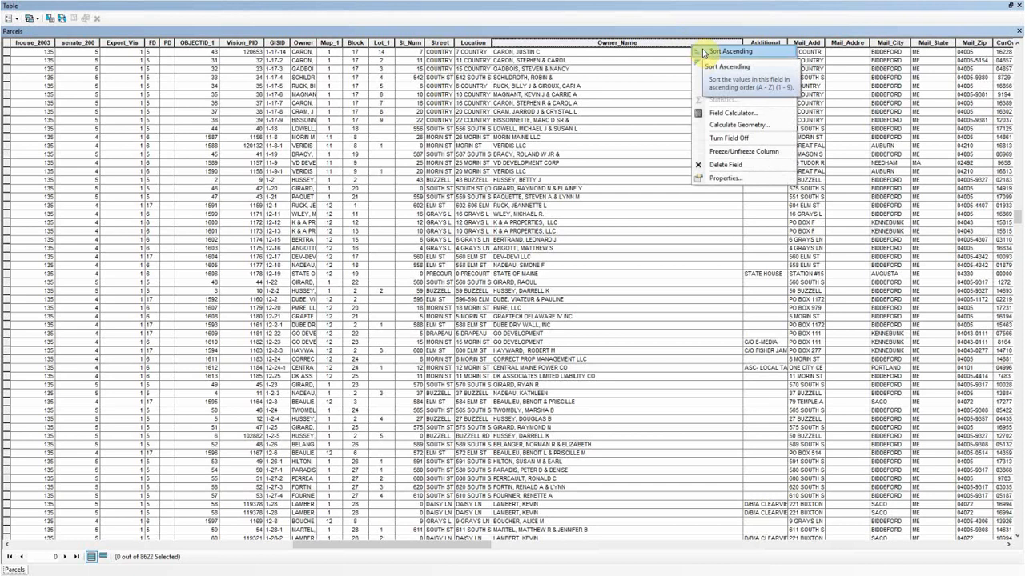
pyautogui.click(702, 52)
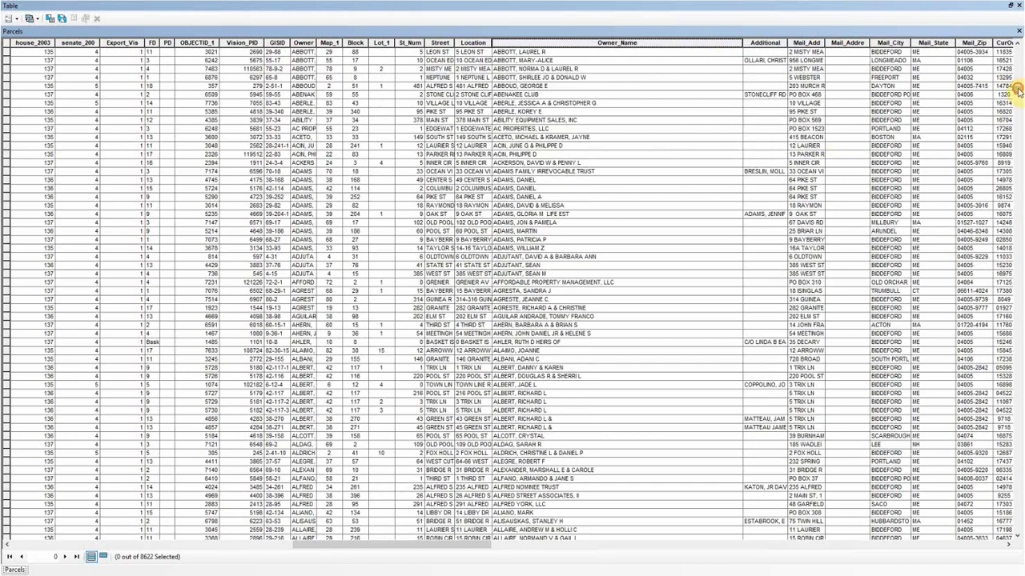
pyautogui.moveTo(1016, 88); pyautogui.dragTo(969, 233)
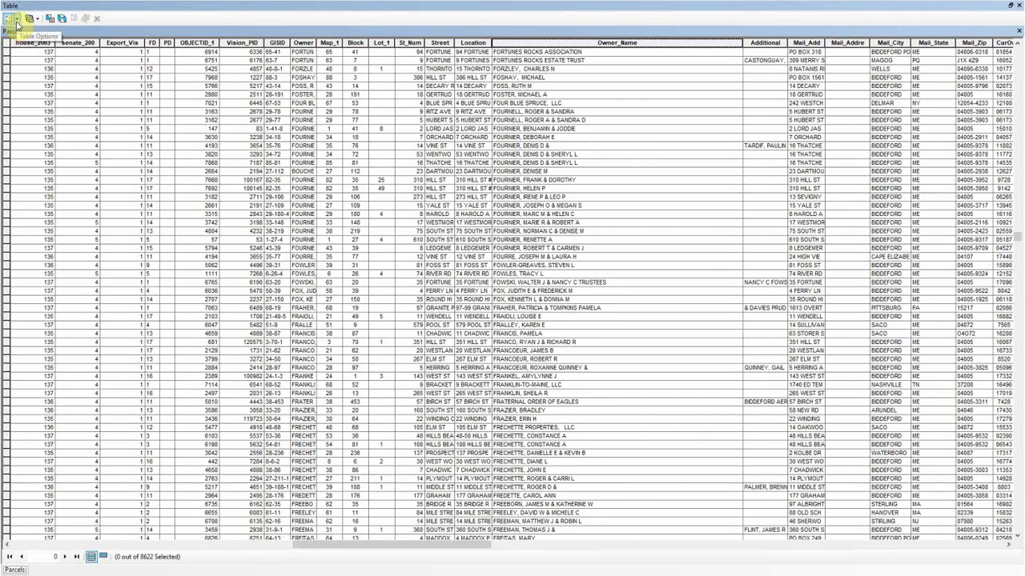
# Step: Start a Select by Attributes query on the Parcels table with the WHERE clause "Owner_Name ="
pyautogui.click(16, 22)
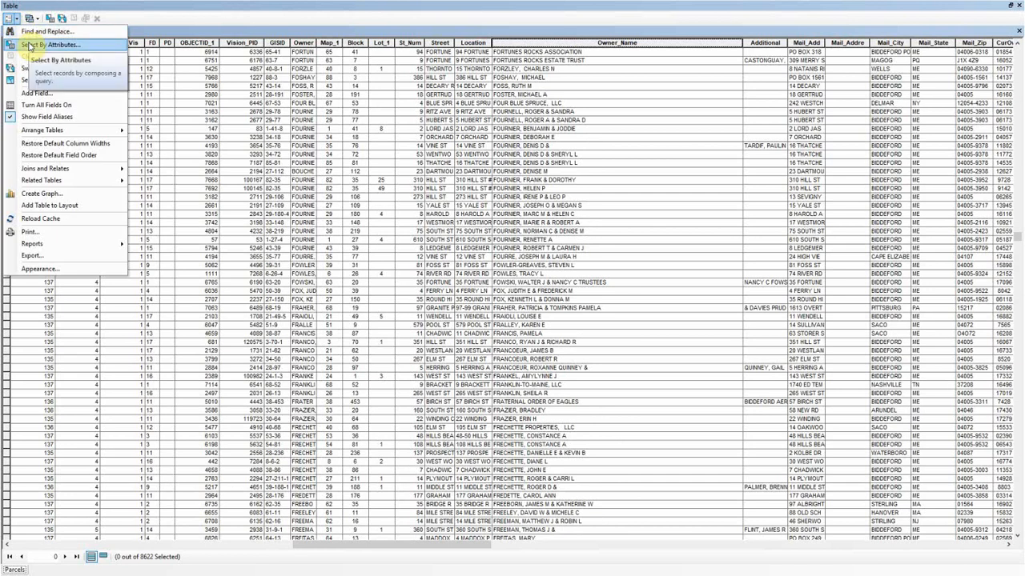
pyautogui.click(29, 45)
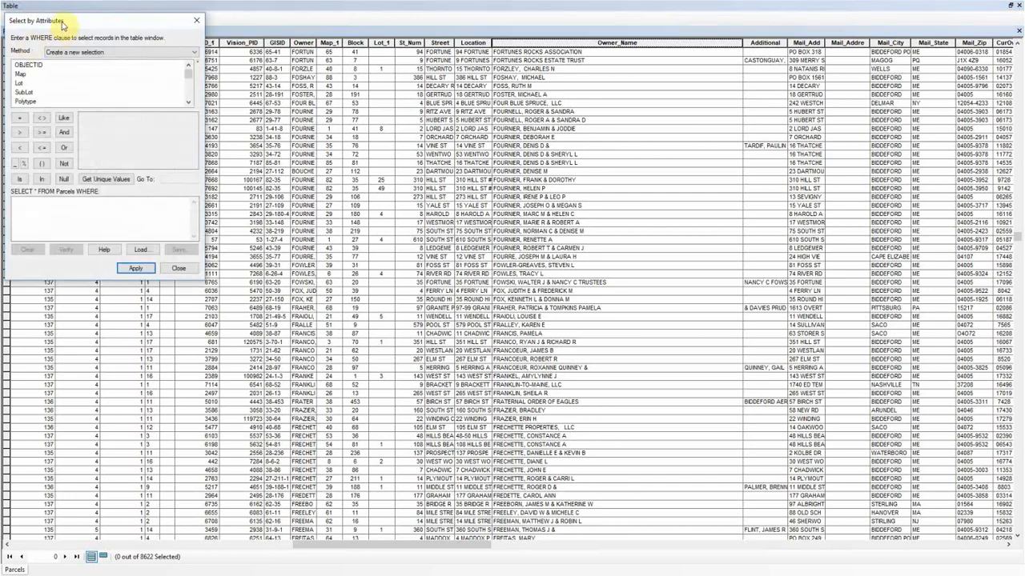
pyautogui.moveTo(61, 24); pyautogui.dragTo(378, 107)
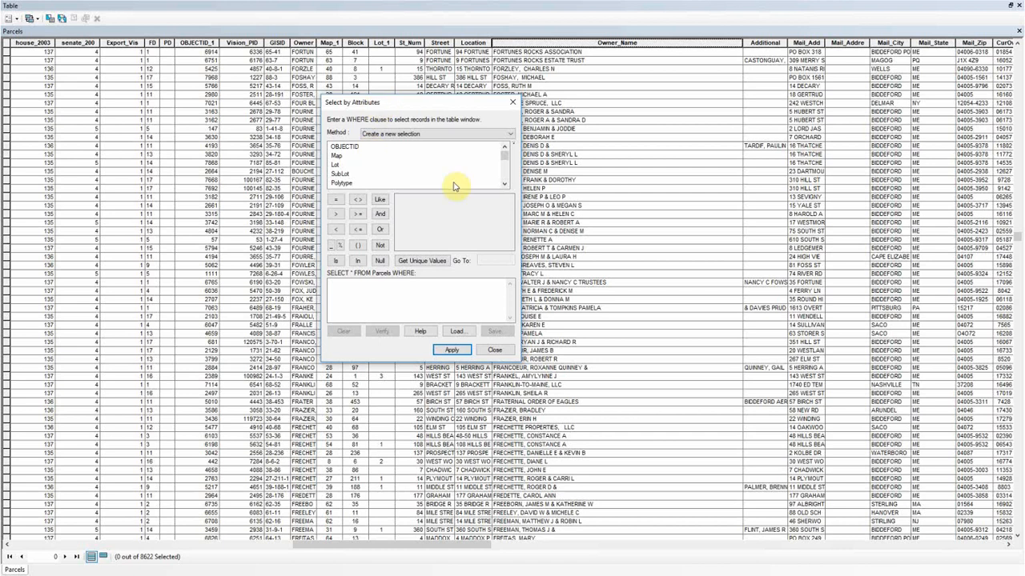
pyautogui.click(505, 159)
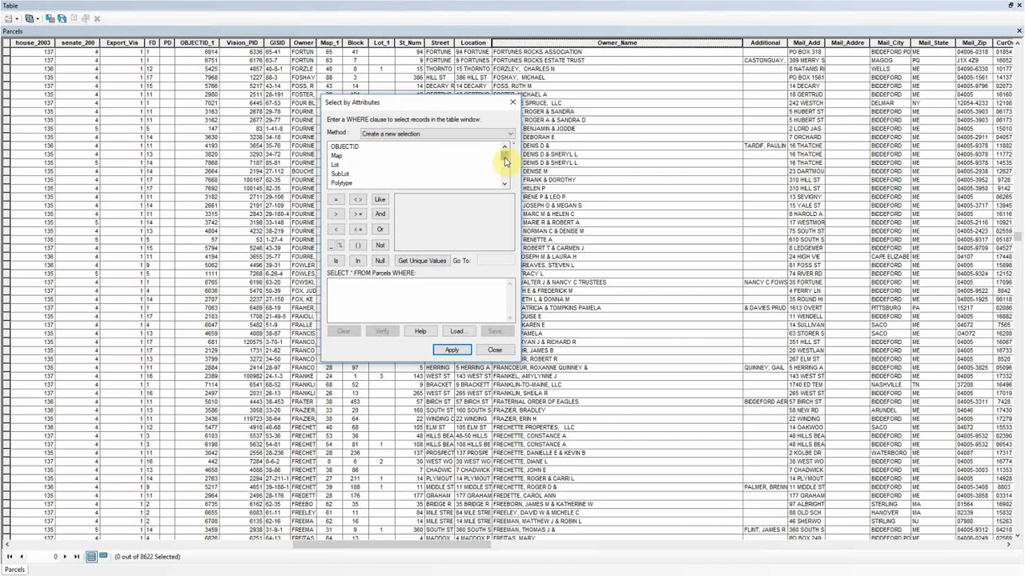
pyautogui.moveTo(461, 103); pyautogui.dragTo(535, 132)
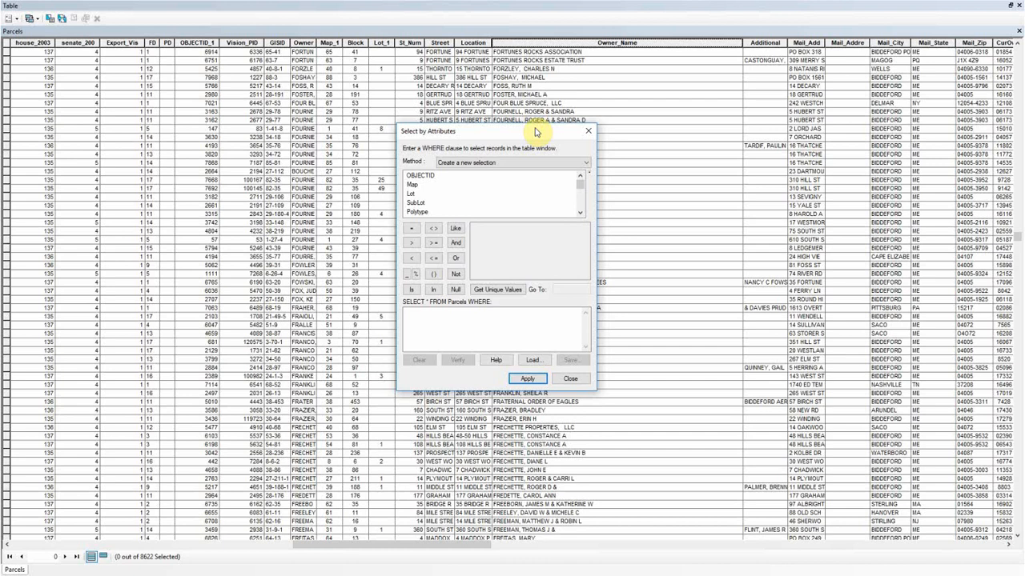
pyautogui.click(581, 211)
pyautogui.click(581, 211)
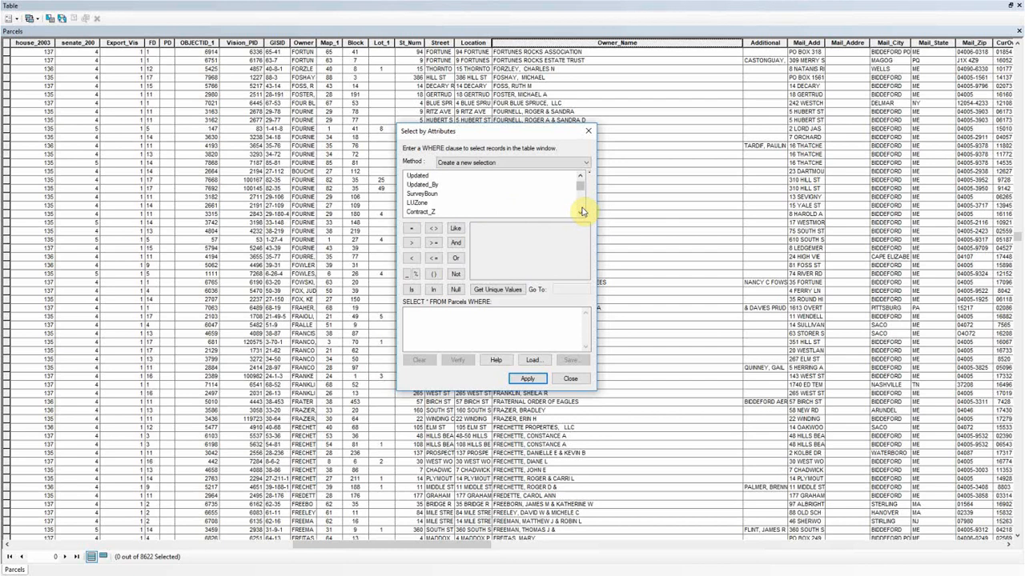
pyautogui.click(581, 211)
pyautogui.click(581, 211)
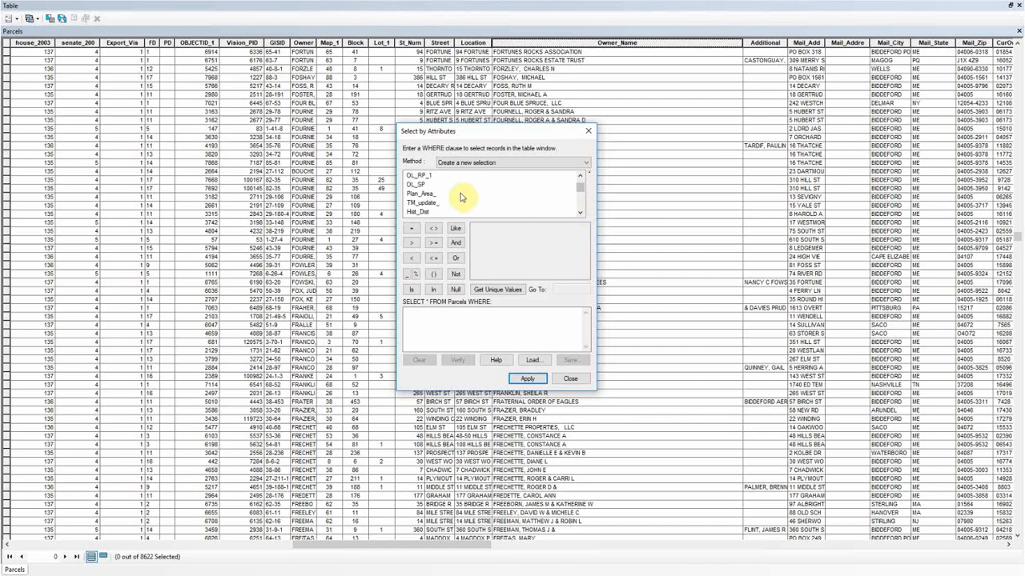
pyautogui.click(582, 201)
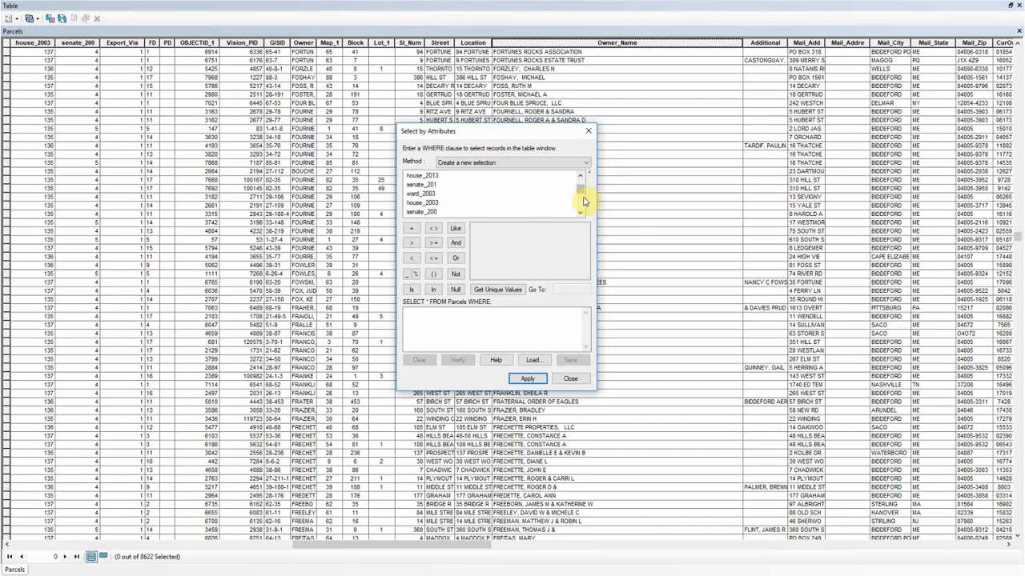
pyautogui.click(582, 200)
pyautogui.click(582, 200)
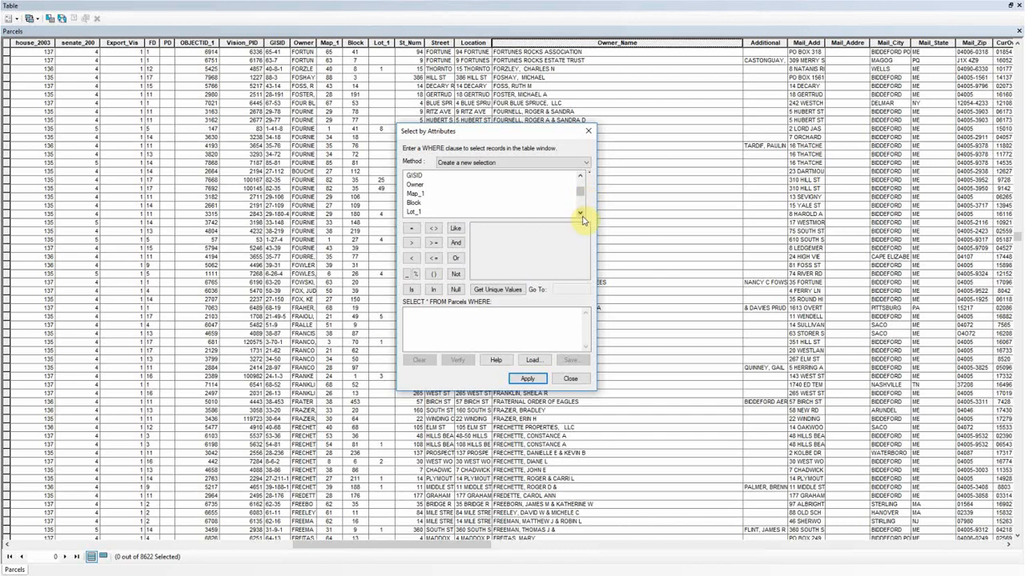
pyautogui.click(582, 216)
pyautogui.click(582, 217)
pyautogui.click(582, 216)
pyautogui.click(582, 216)
pyautogui.click(582, 216)
pyautogui.click(582, 216)
pyautogui.click(582, 218)
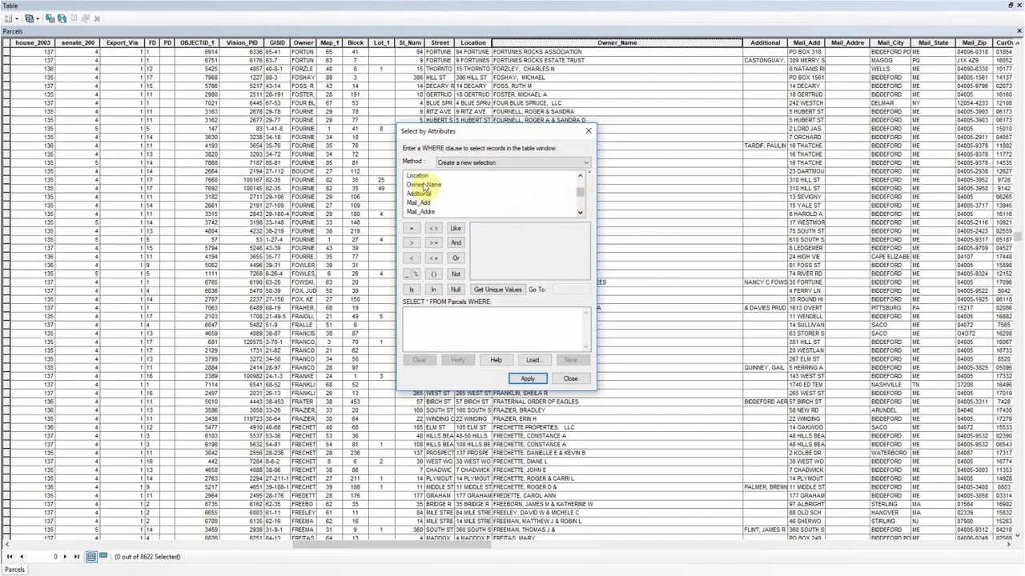
pyautogui.click(426, 185)
pyautogui.doubleClick(427, 184)
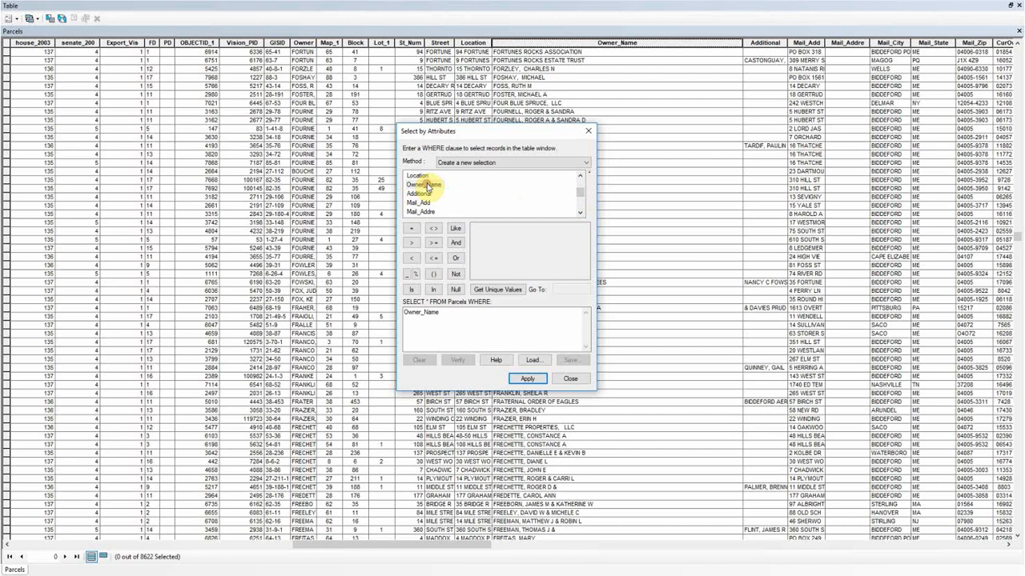
pyautogui.click(411, 228)
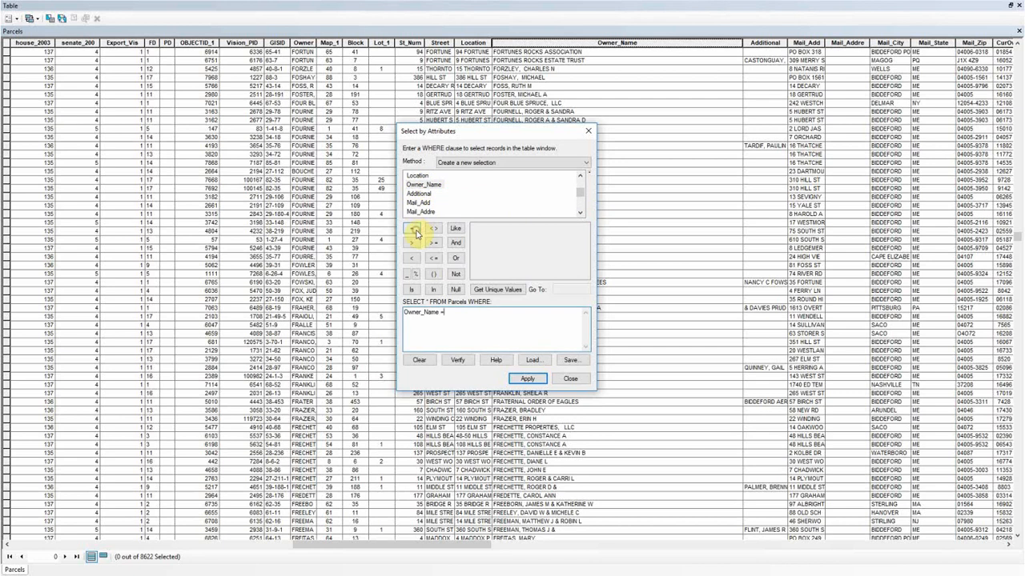
# Step: Find the unique owner value 'UNIVERSITY OF NEW ENGLAND' by searching for "university", complete the WHERE clause with it and apply the selection
pyautogui.click(484, 292)
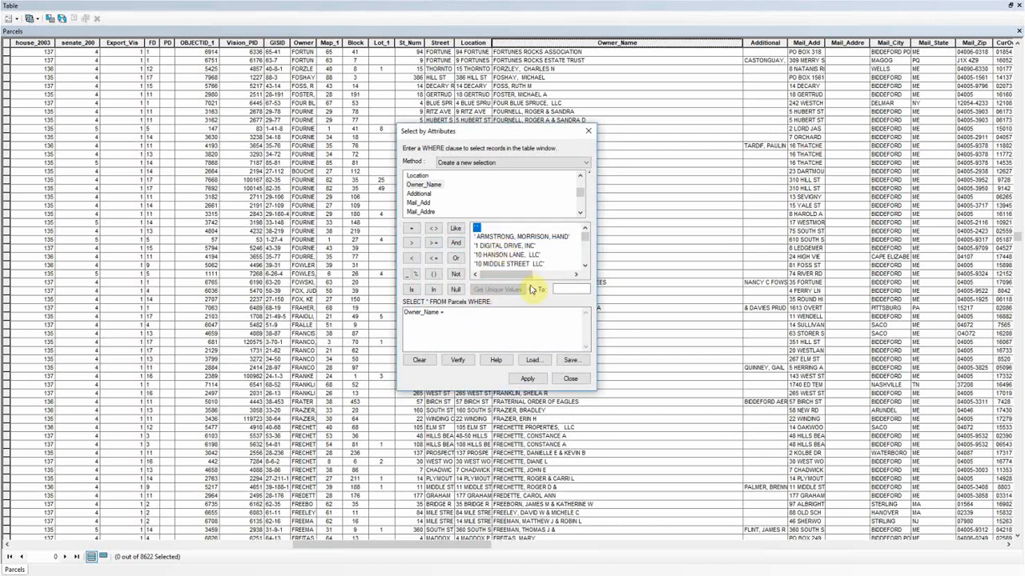
pyautogui.click(562, 286)
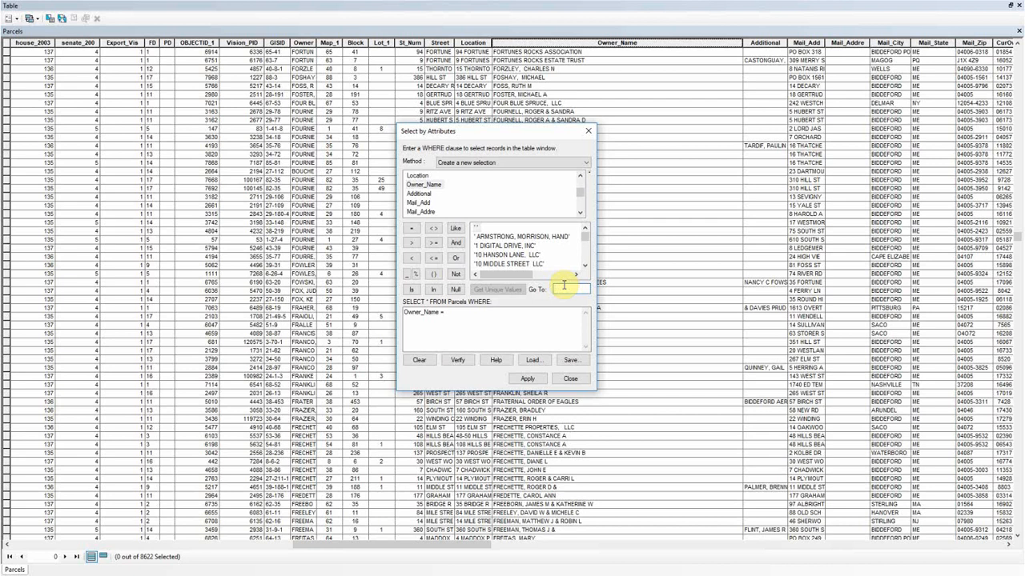
pyautogui.write('un')
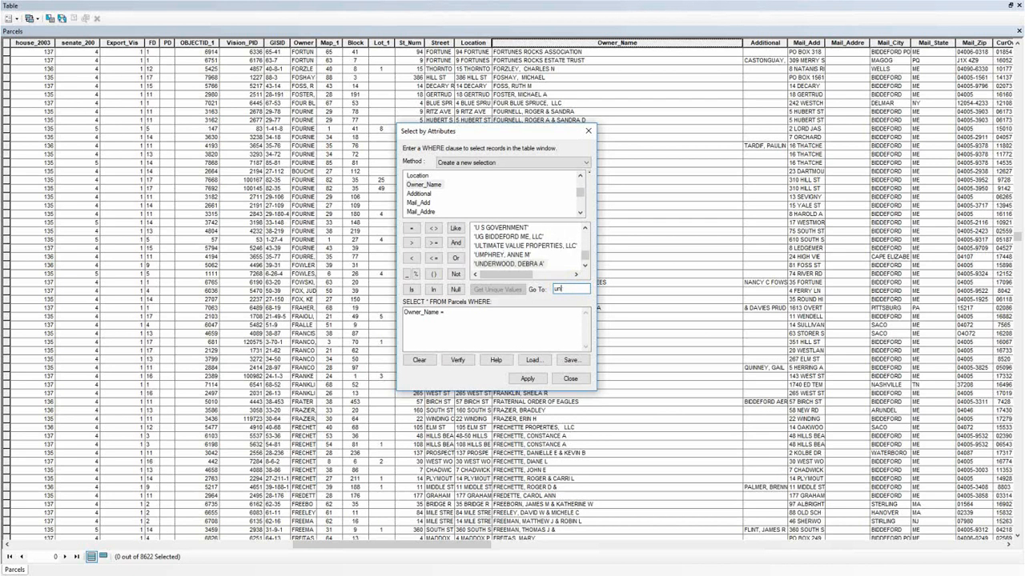
pyautogui.press('BackSpace')
pyautogui.write('niversity')
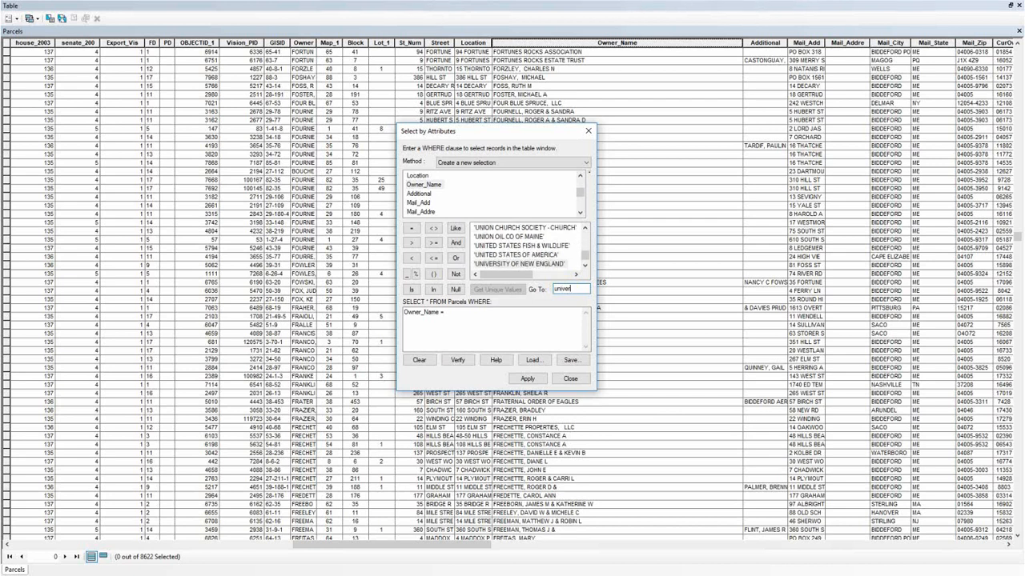
pyautogui.click(584, 265)
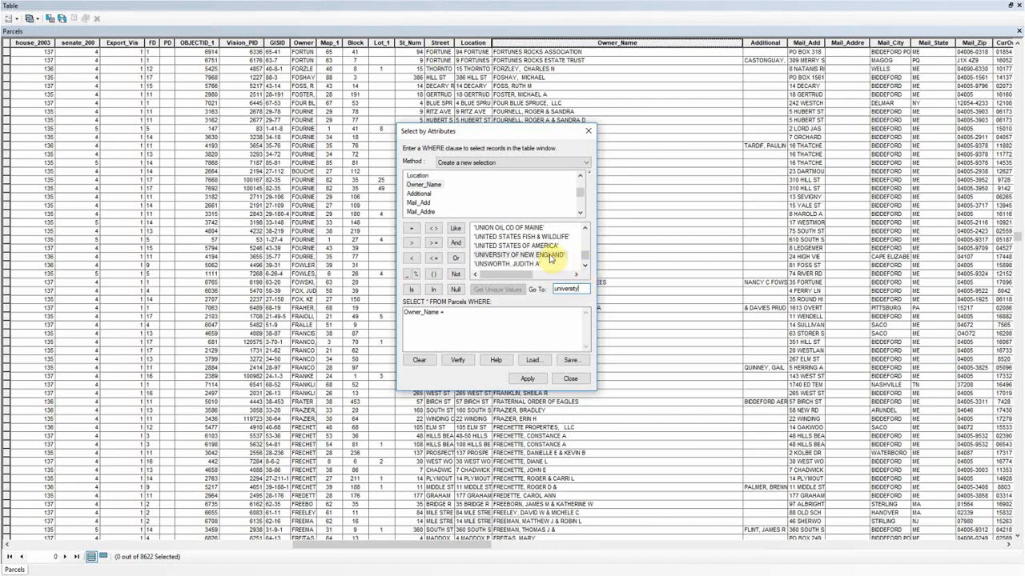
pyautogui.doubleClick(552, 256)
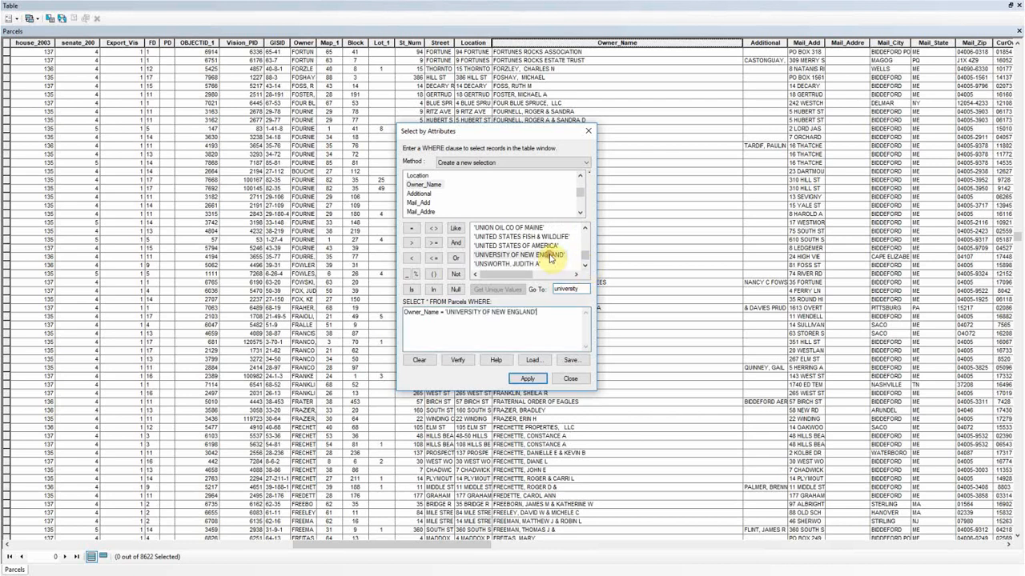
pyautogui.click(524, 378)
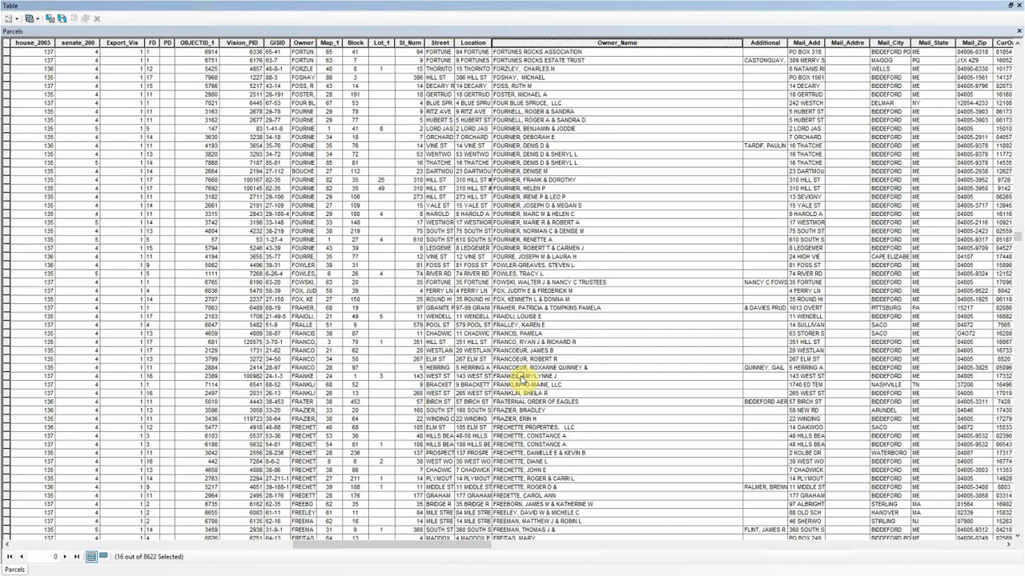
# Step: Show only the selected Parcels records, review their Owner_Name values and close the table
pyautogui.click(103, 560)
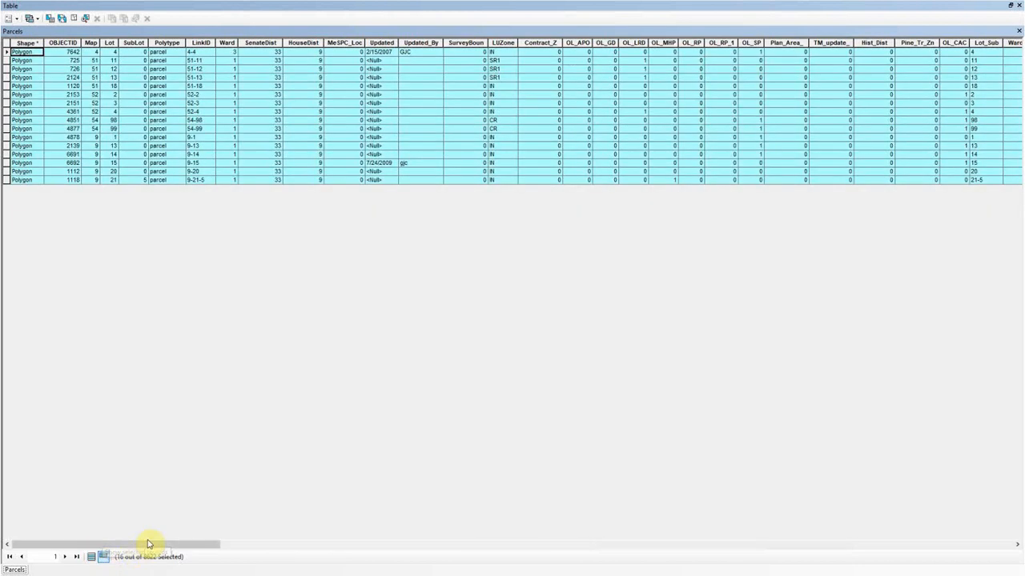
pyautogui.moveTo(171, 548); pyautogui.dragTo(472, 492)
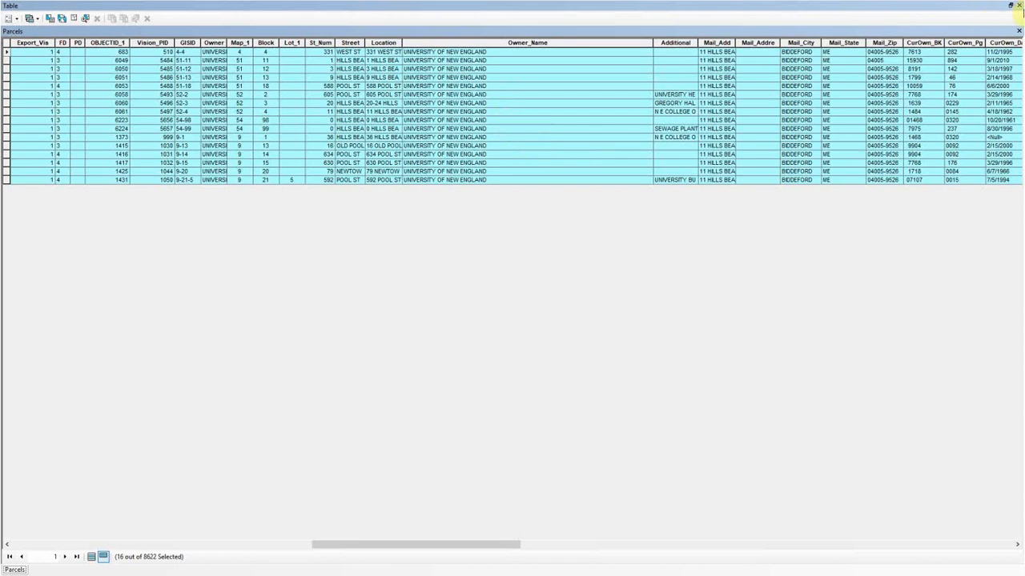
pyautogui.click(1019, 5)
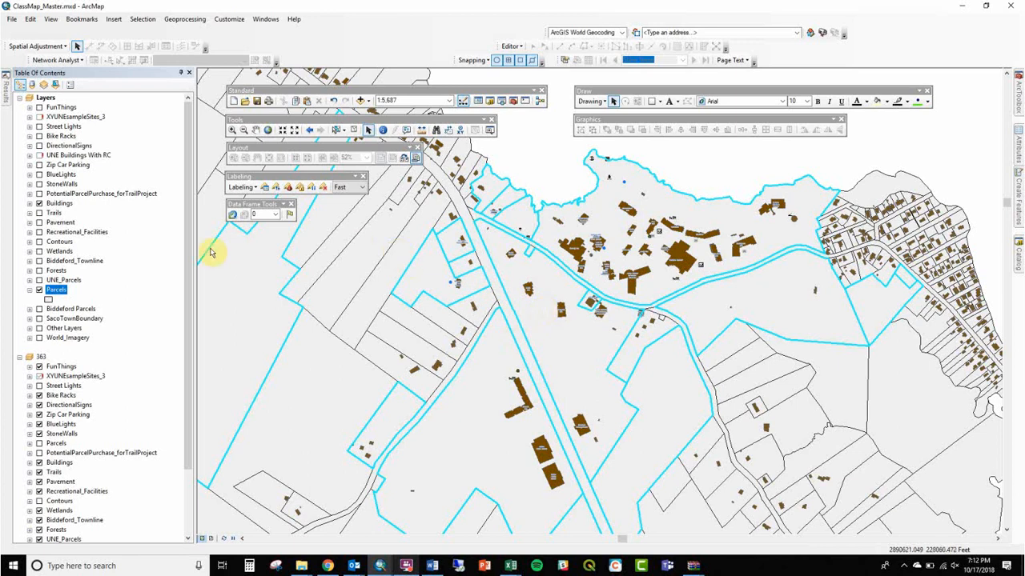
# Step: Turn on the UNE_Parcels layer and clear the selected parcels on the map
pyautogui.click(39, 280)
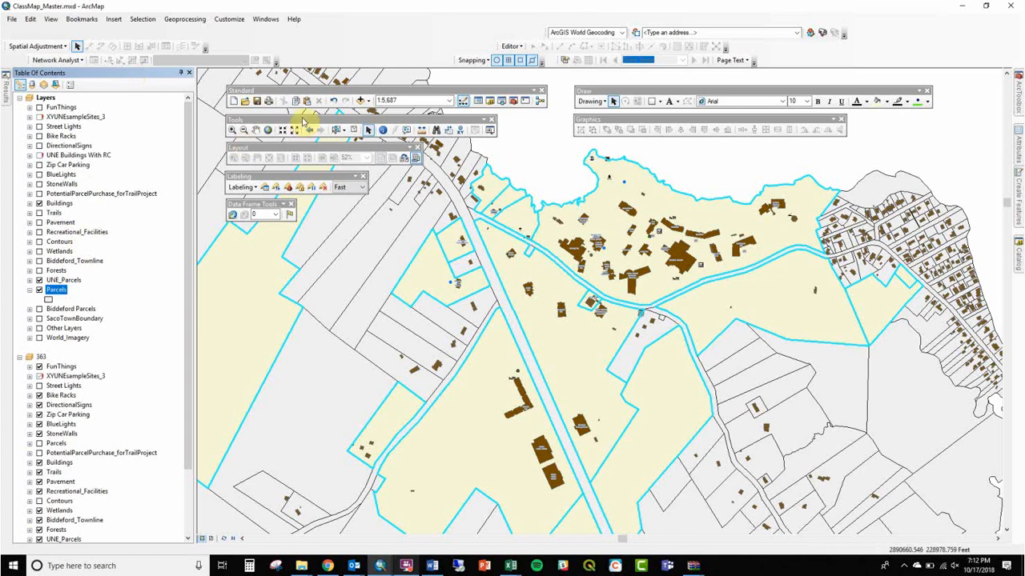
pyautogui.click(355, 131)
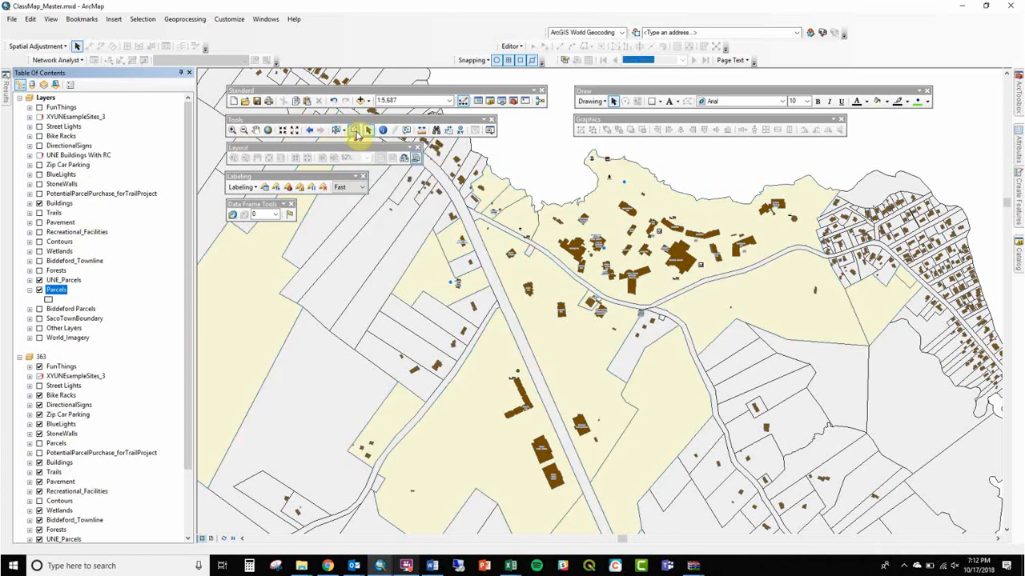
# Step: Reopen the Parcels attribute table with all records shown and sort it by Total_Val in descending order
pyautogui.rightClick(57, 293)
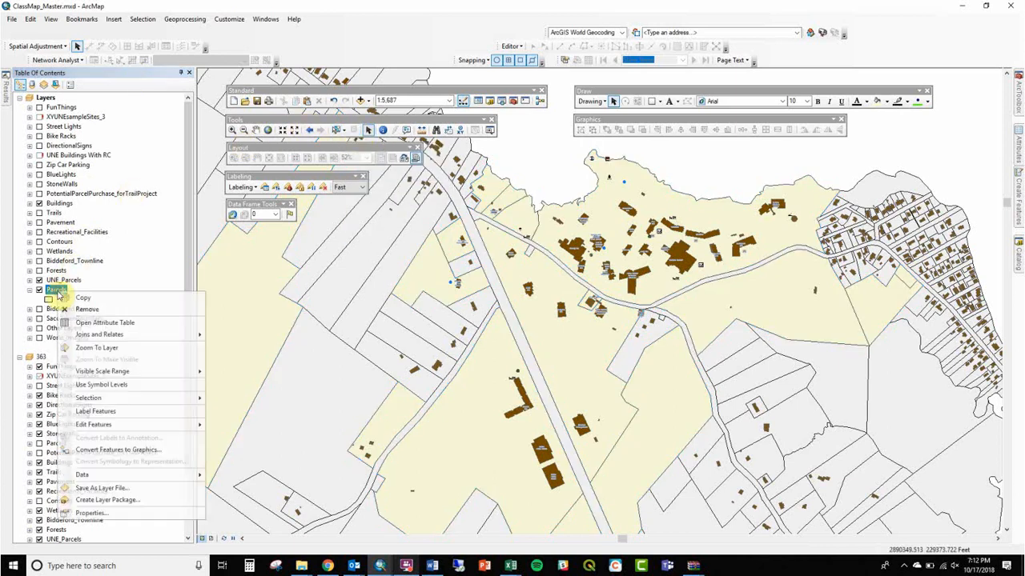
pyautogui.click(102, 323)
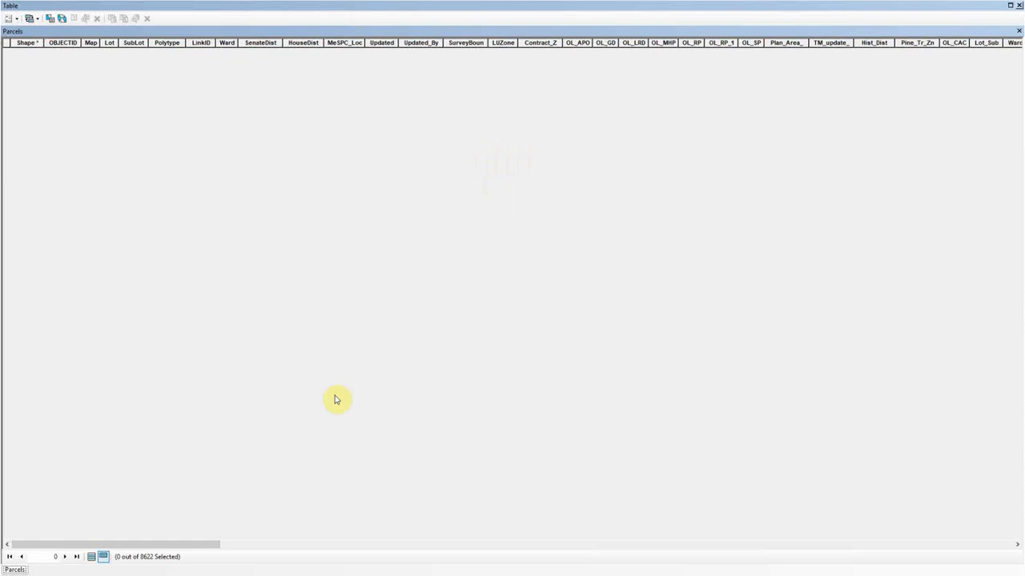
pyautogui.click(94, 560)
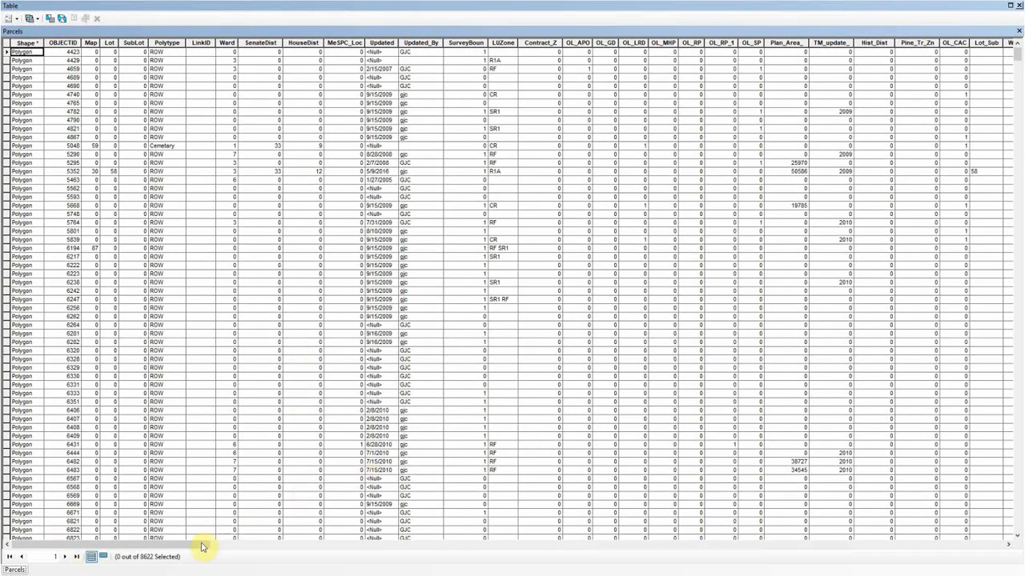
pyautogui.moveTo(194, 550); pyautogui.dragTo(928, 568)
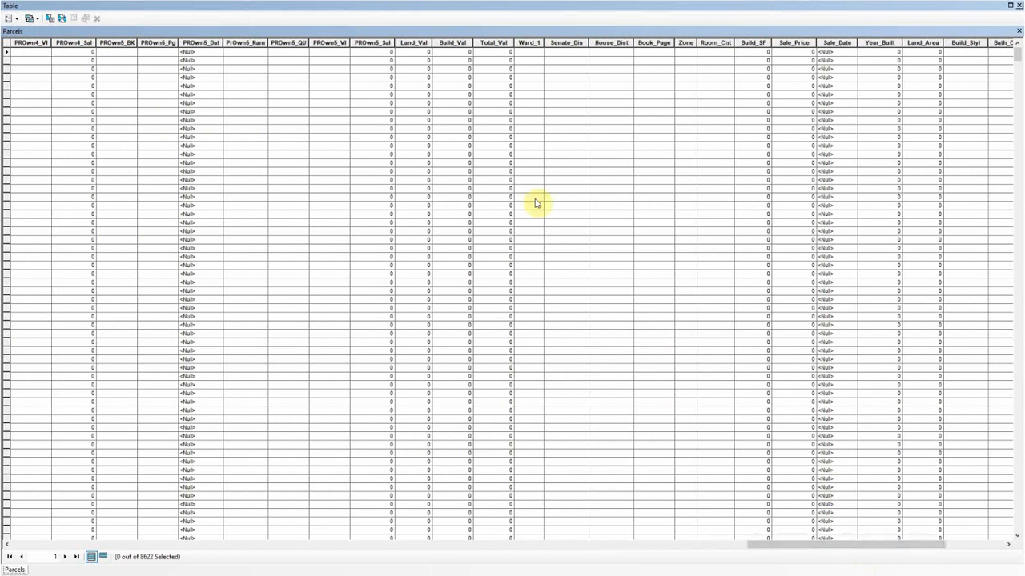
pyautogui.doubleClick(493, 44)
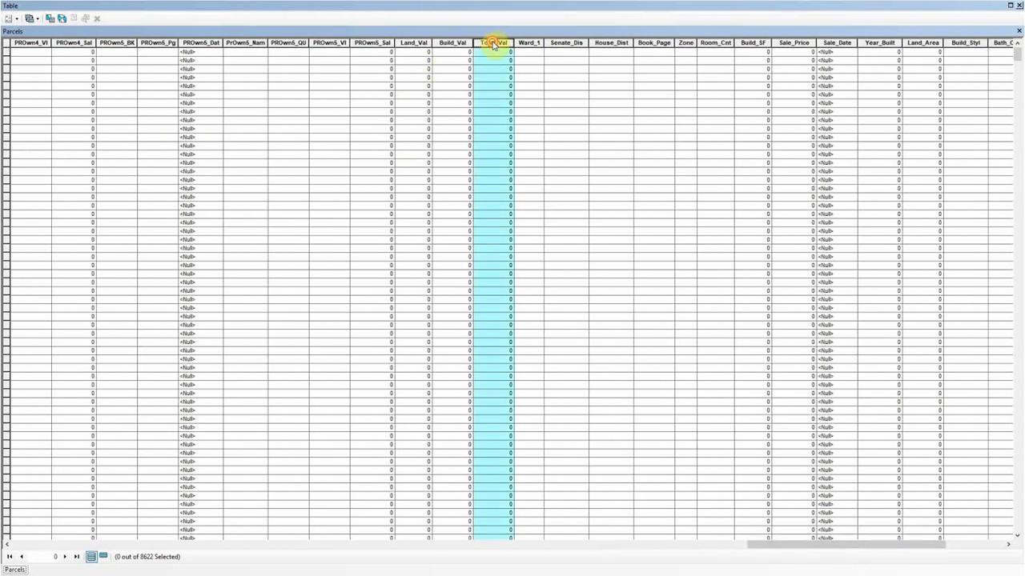
pyautogui.doubleClick(493, 44)
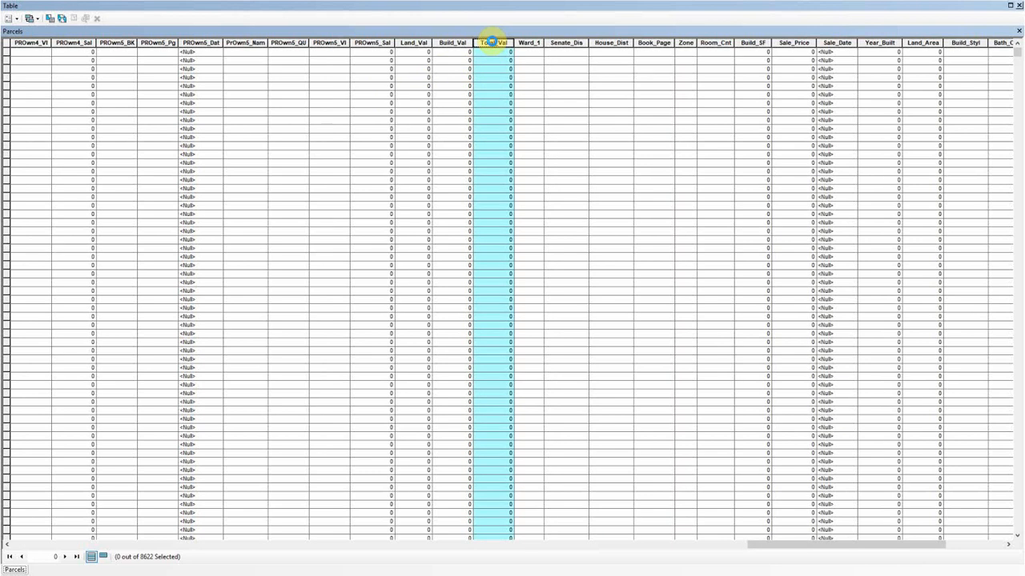
# Step: Select the record with the highest Total_Val and check its Owner_Name and total value
pyautogui.click(7, 52)
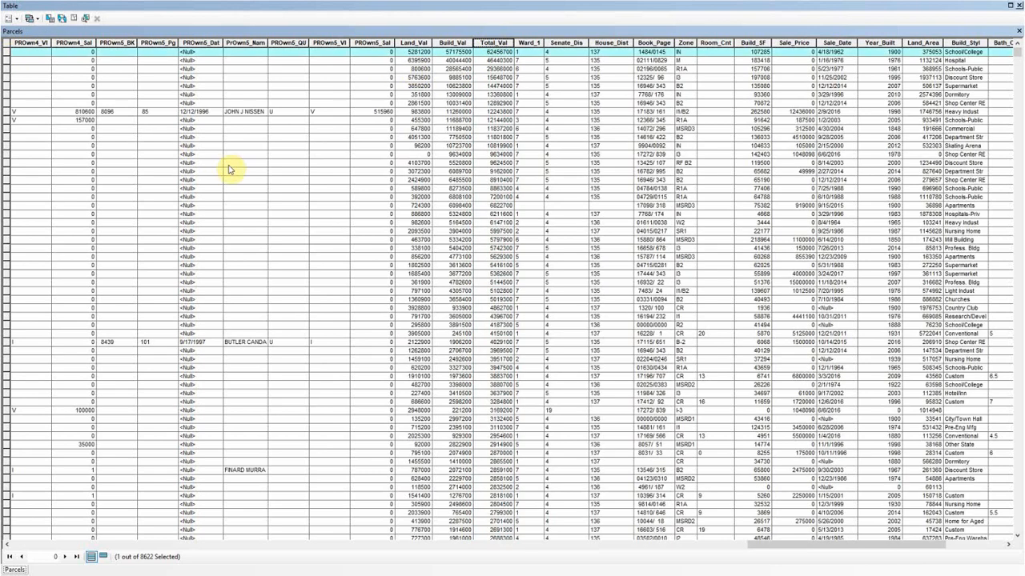
pyautogui.moveTo(902, 542); pyautogui.dragTo(524, 538)
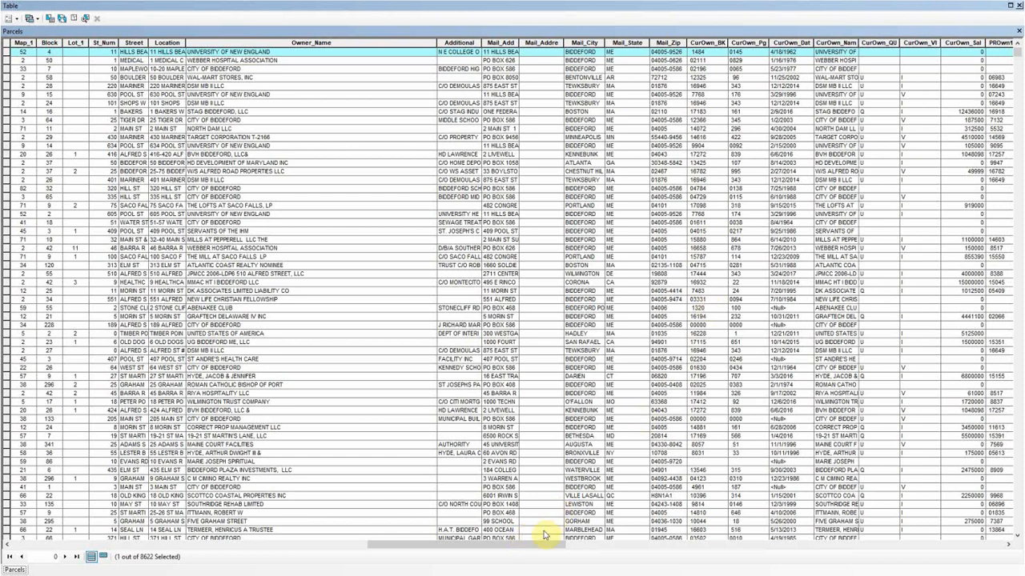
pyautogui.click(543, 544)
pyautogui.moveTo(543, 544); pyautogui.dragTo(857, 517)
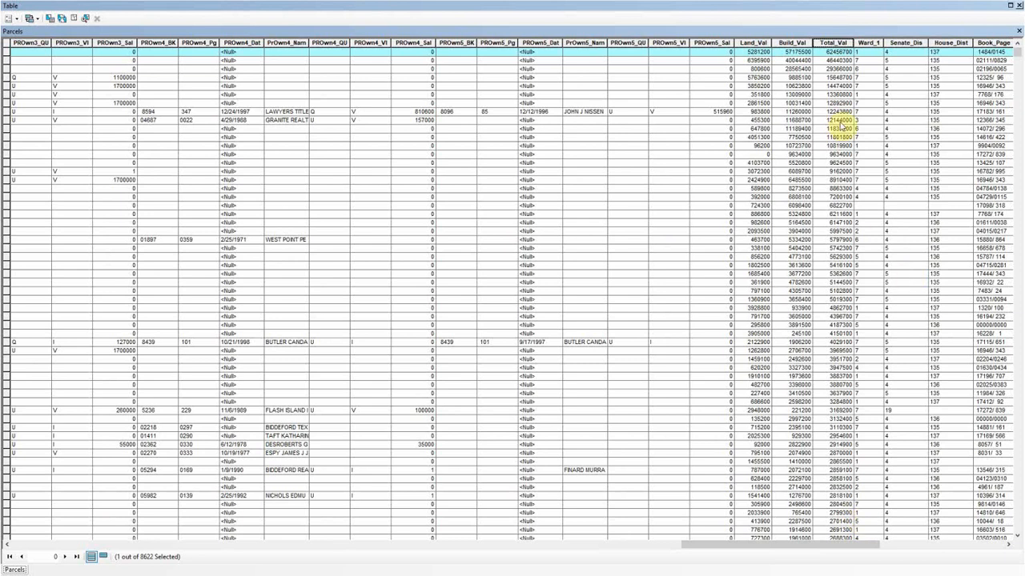
pyautogui.click(834, 52)
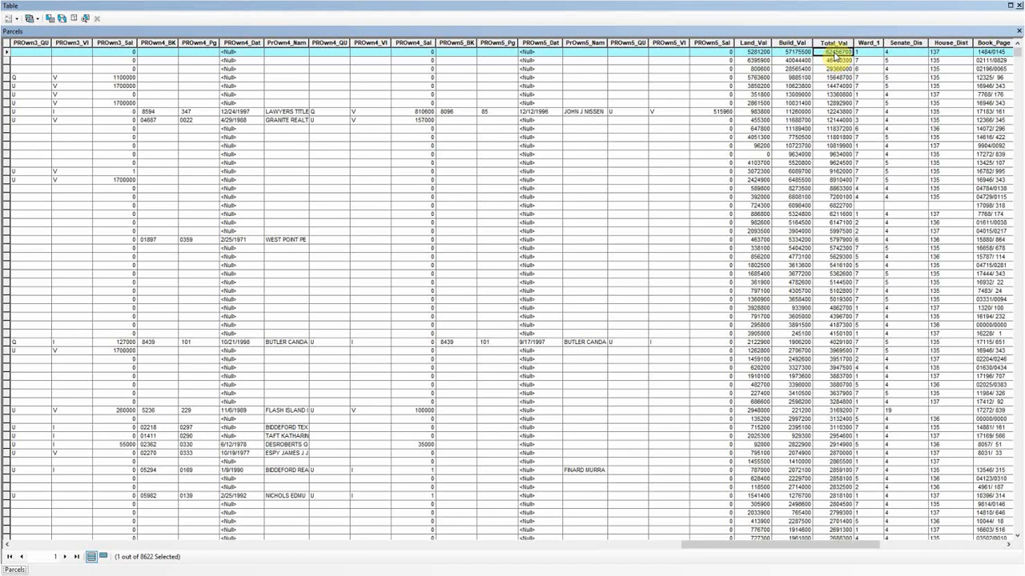
# Step: Clear the selected record in the Parcels table and start a new Select by Attributes query
pyautogui.click(757, 43)
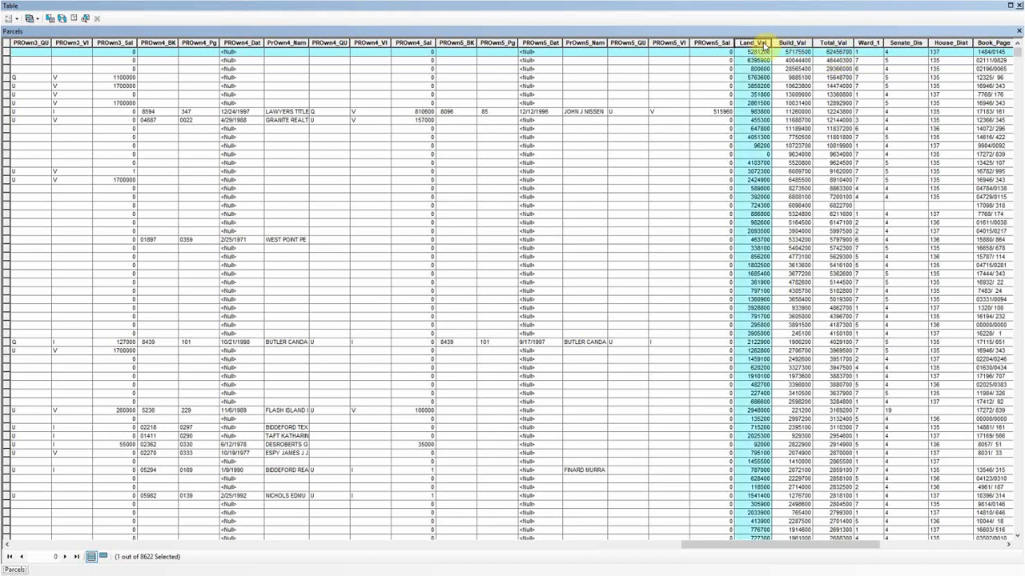
pyautogui.click(74, 19)
pyautogui.click(14, 19)
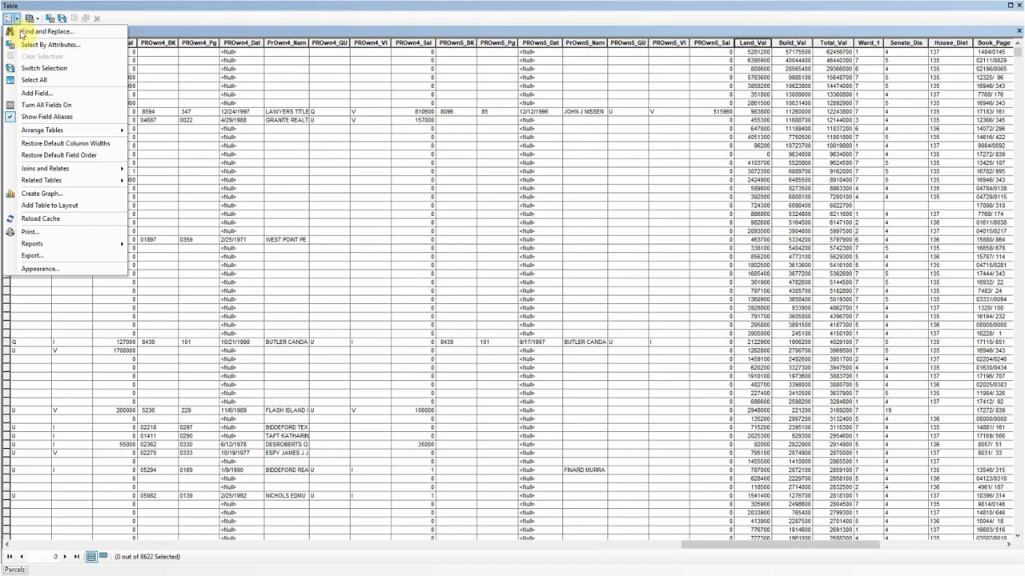
pyautogui.click(33, 44)
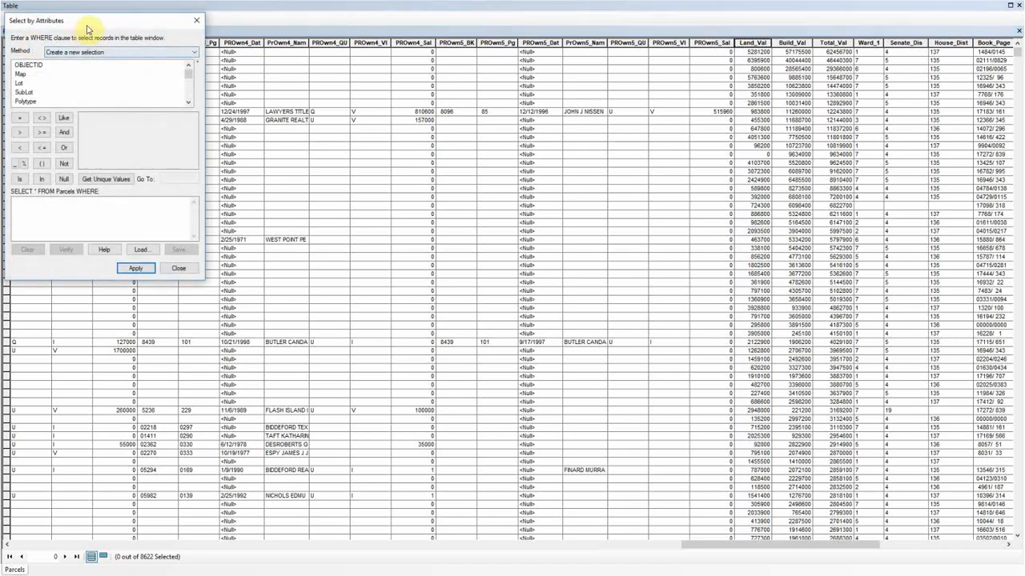
pyautogui.moveTo(76, 24); pyautogui.dragTo(622, 139)
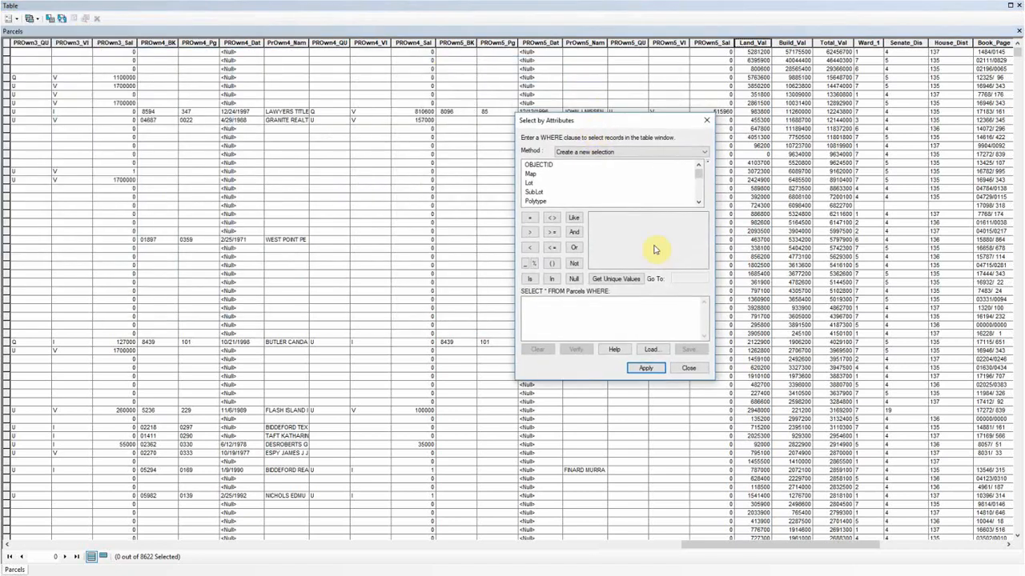
# Step: Enter the condition Land_Val > 500000 as the WHERE clause of the Parcels query
pyautogui.scroll(-5, 698, 199)
pyautogui.scroll(-8, 698, 198)
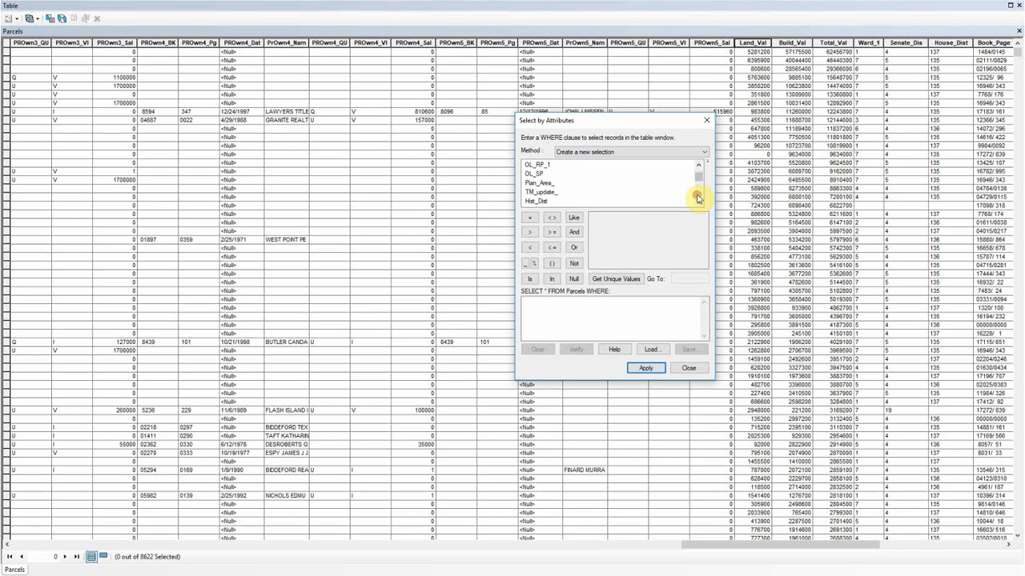
pyautogui.scroll(-6, 698, 198)
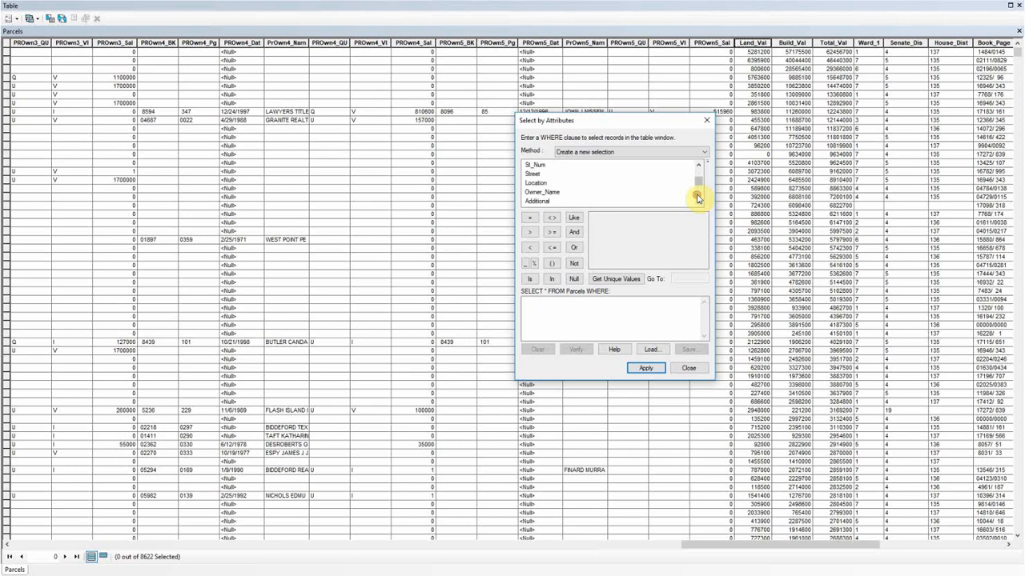
pyautogui.scroll(-6, 698, 198)
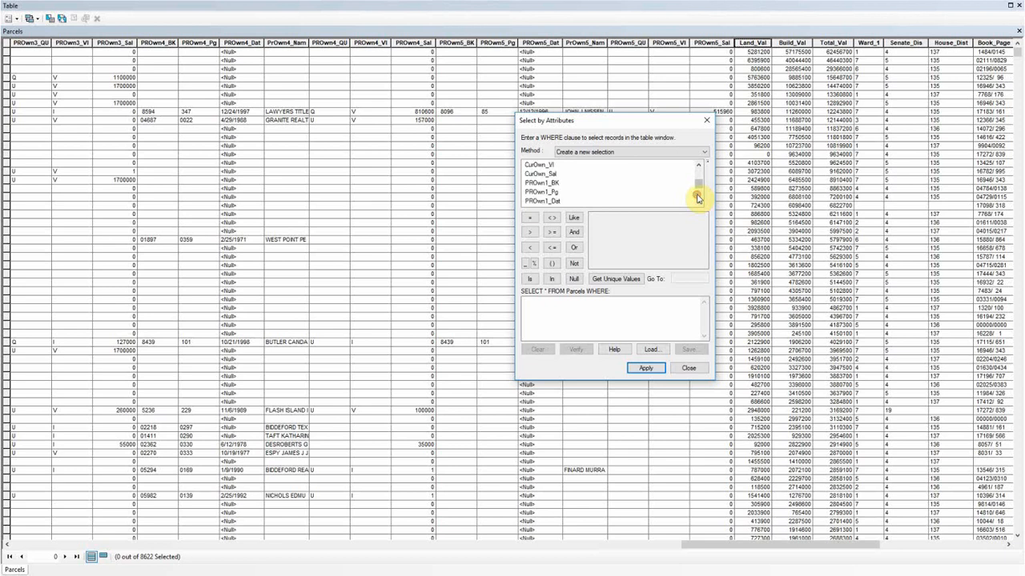
pyautogui.scroll(-5, 698, 199)
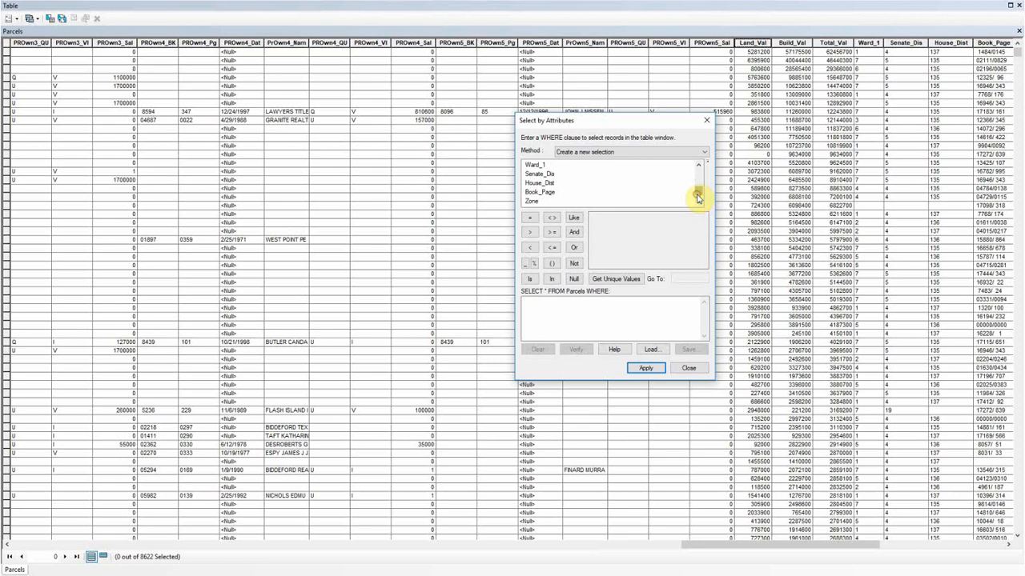
pyautogui.scroll(10, 698, 183)
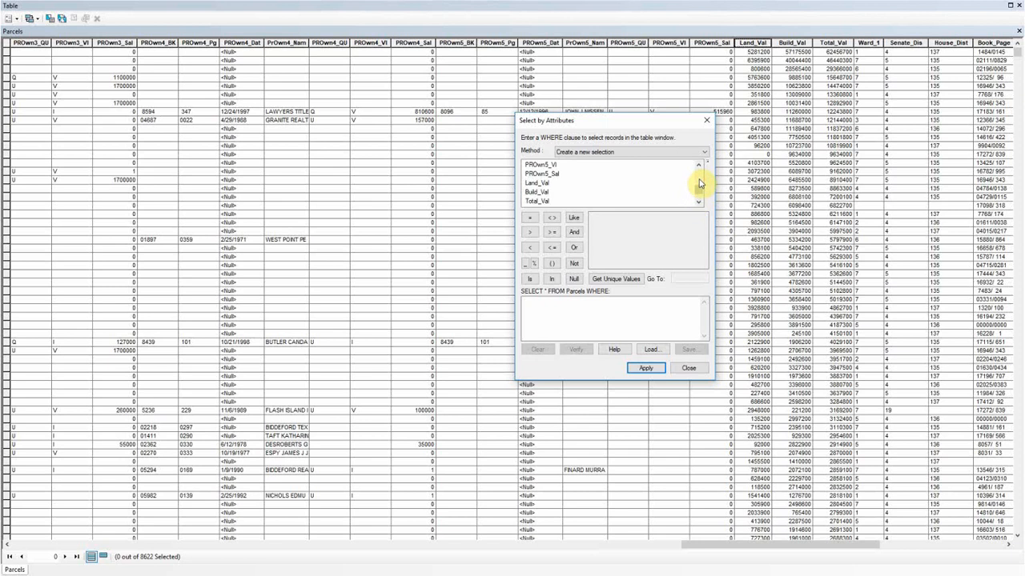
pyautogui.click(698, 182)
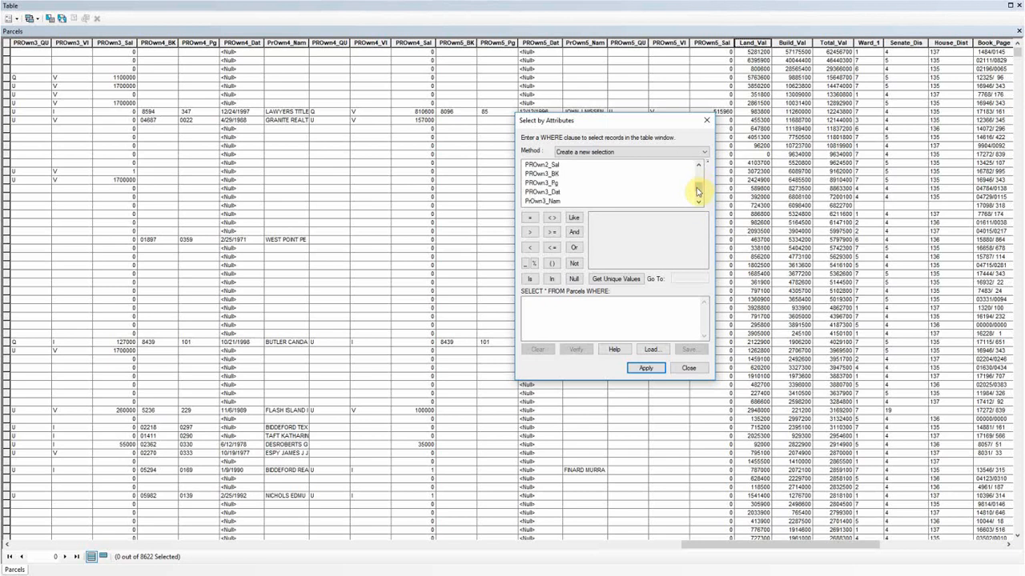
pyautogui.moveTo(696, 190); pyautogui.dragTo(696, 194)
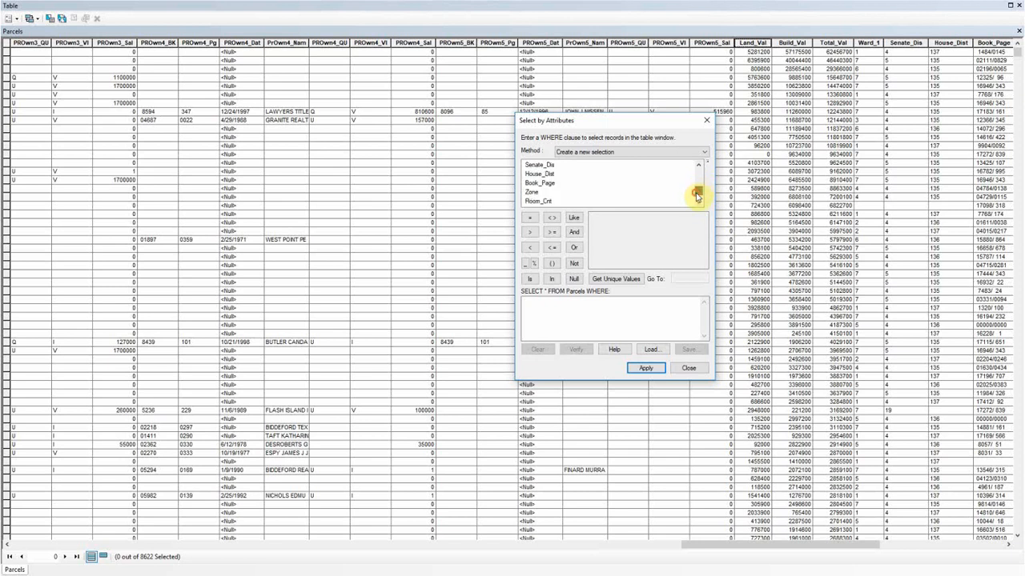
pyautogui.click(698, 165)
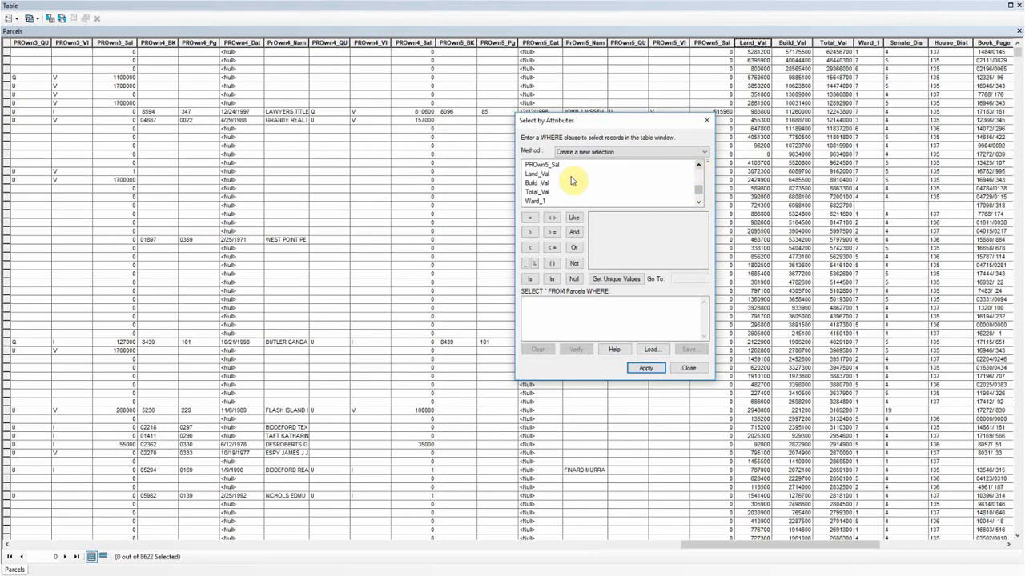
pyautogui.doubleClick(548, 173)
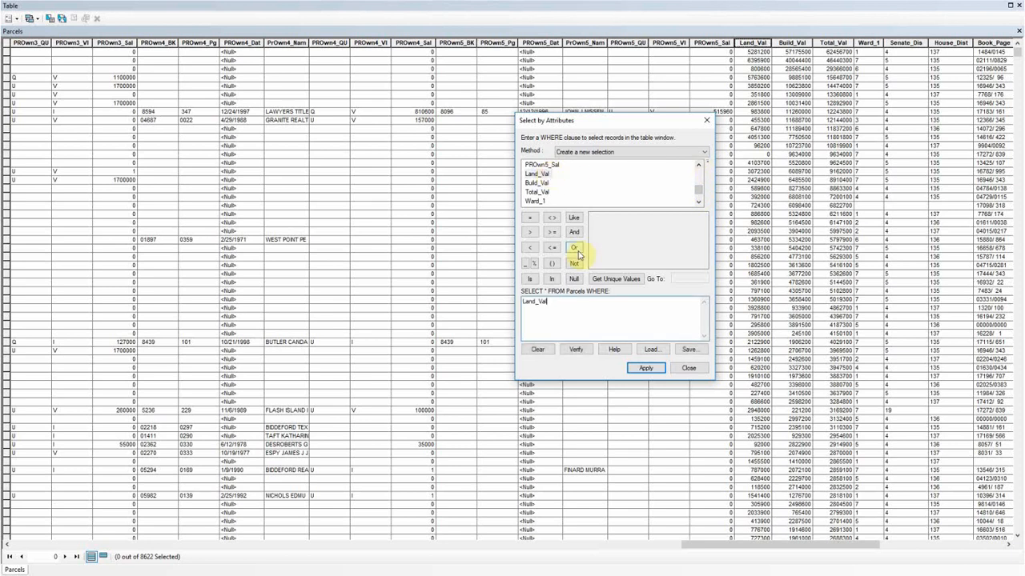
pyautogui.click(529, 231)
pyautogui.write('500000')
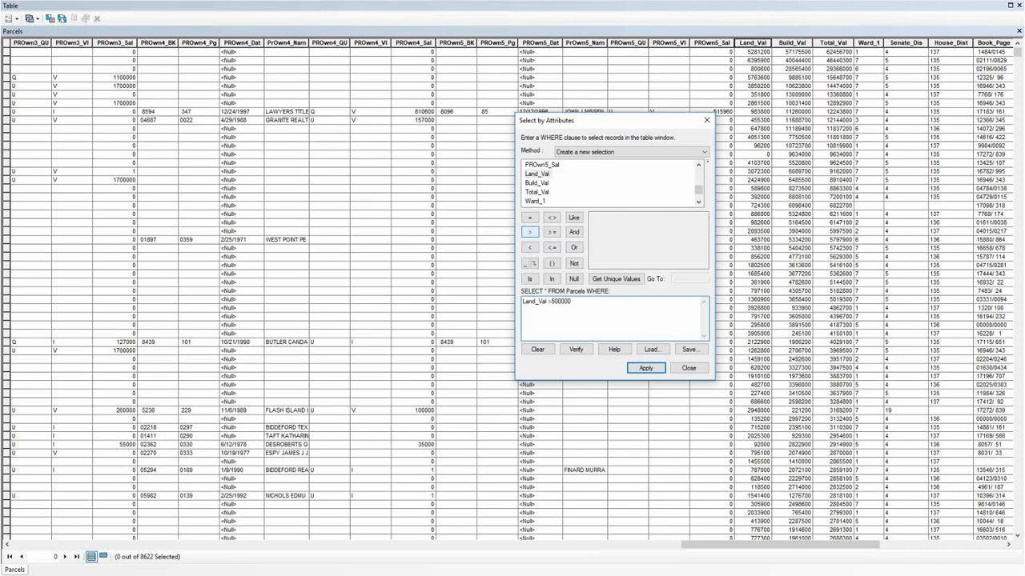
# Step: Extend the query with AND Land_Val < 1000000 and apply it to select the matching parcels
pyautogui.click(574, 233)
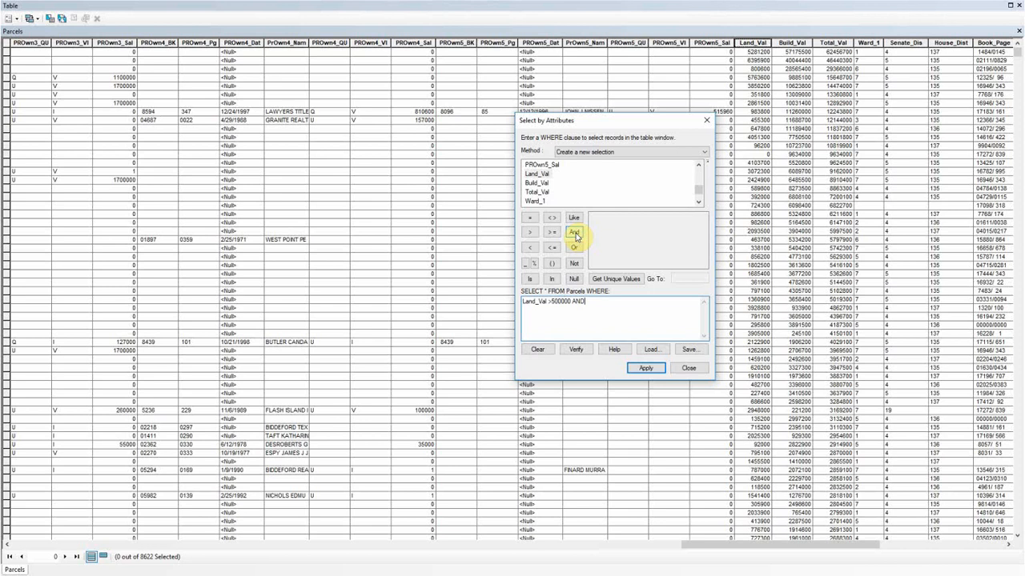
pyautogui.doubleClick(537, 177)
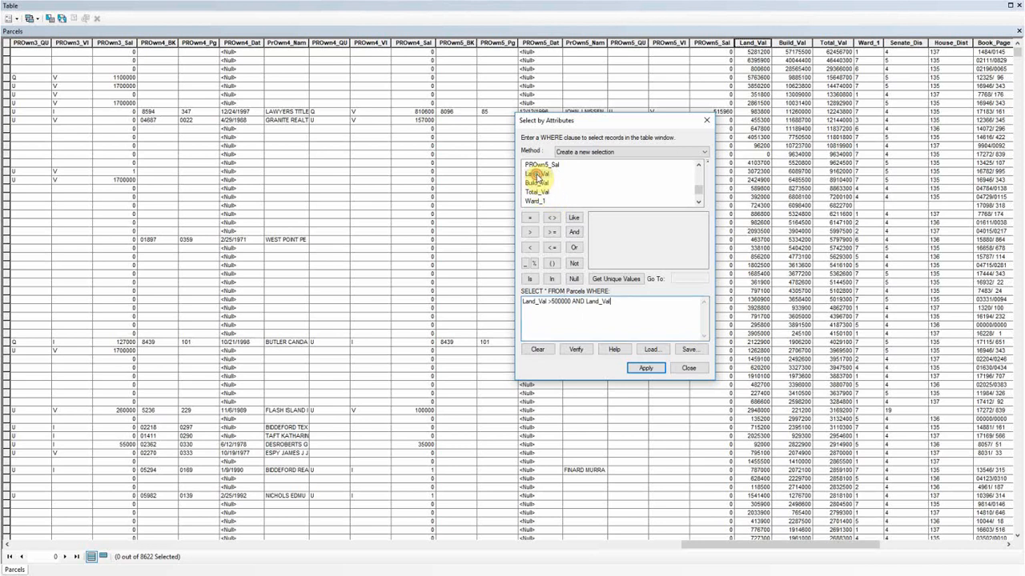
pyautogui.click(530, 247)
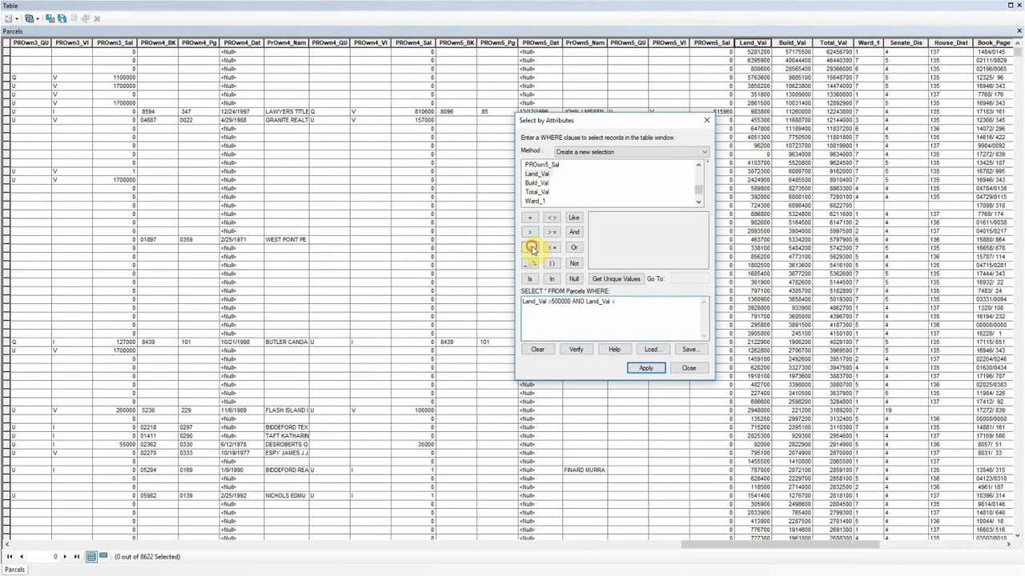
pyautogui.write('1000000')
pyautogui.click(641, 370)
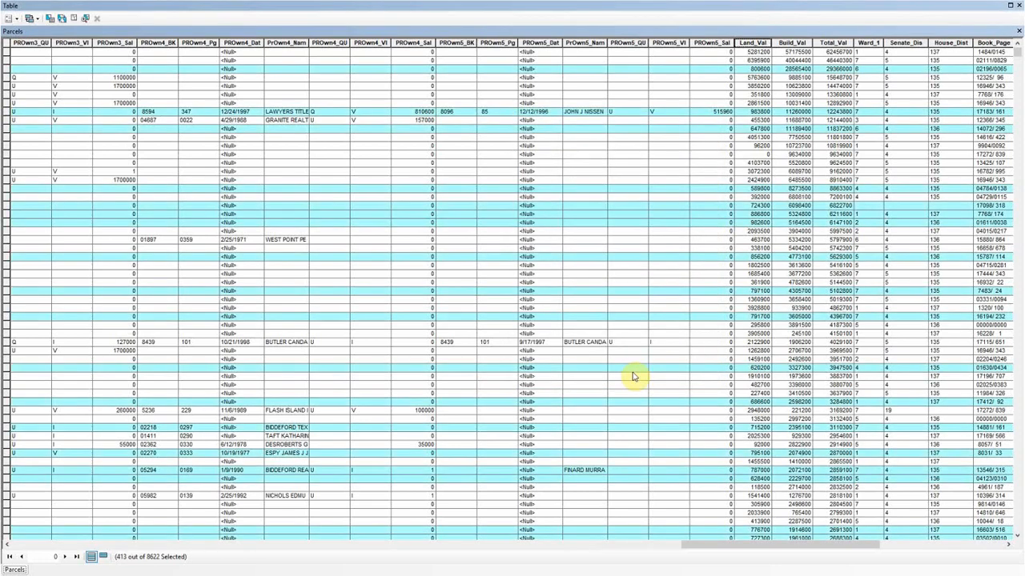
# Step: Close the attribute table and zoom to the Parcels layer's full extent to view the selected parcels
pyautogui.click(1015, 7)
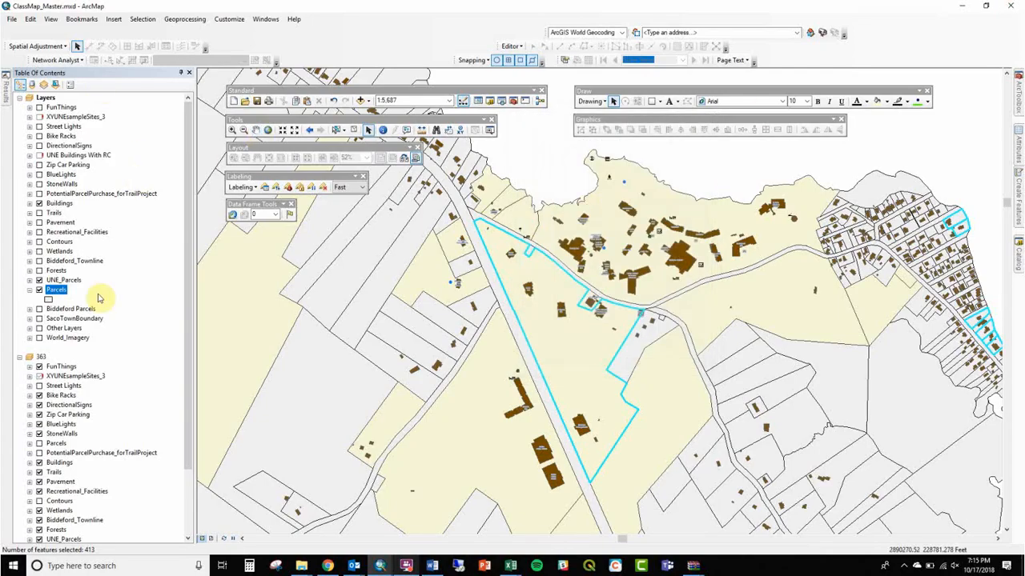
pyautogui.rightClick(56, 290)
pyautogui.click(98, 343)
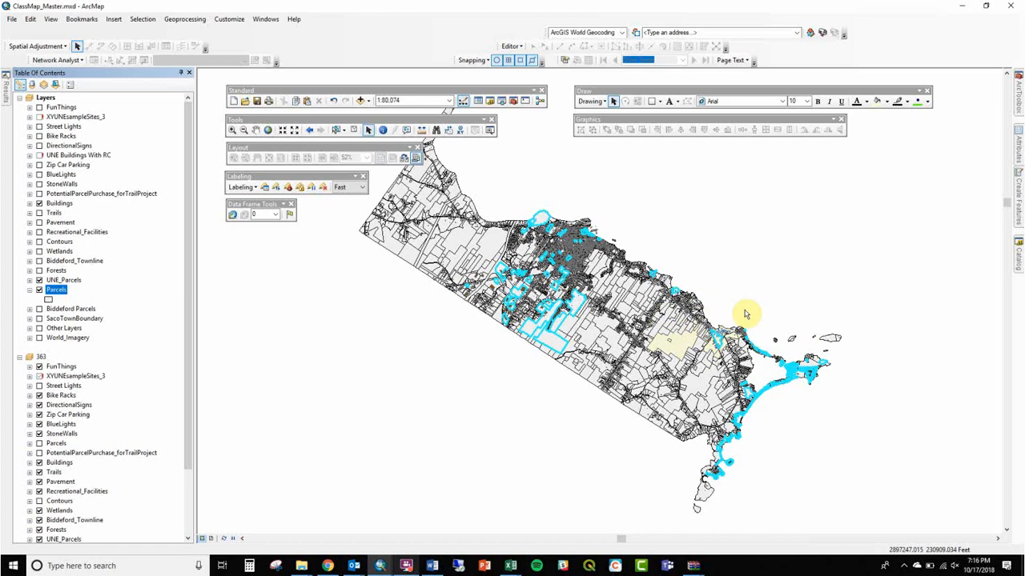
# Step: Expand the Buildings group, review the building names in its first Buildings layer's attribute table, and close the table
pyautogui.rightClick(61, 203)
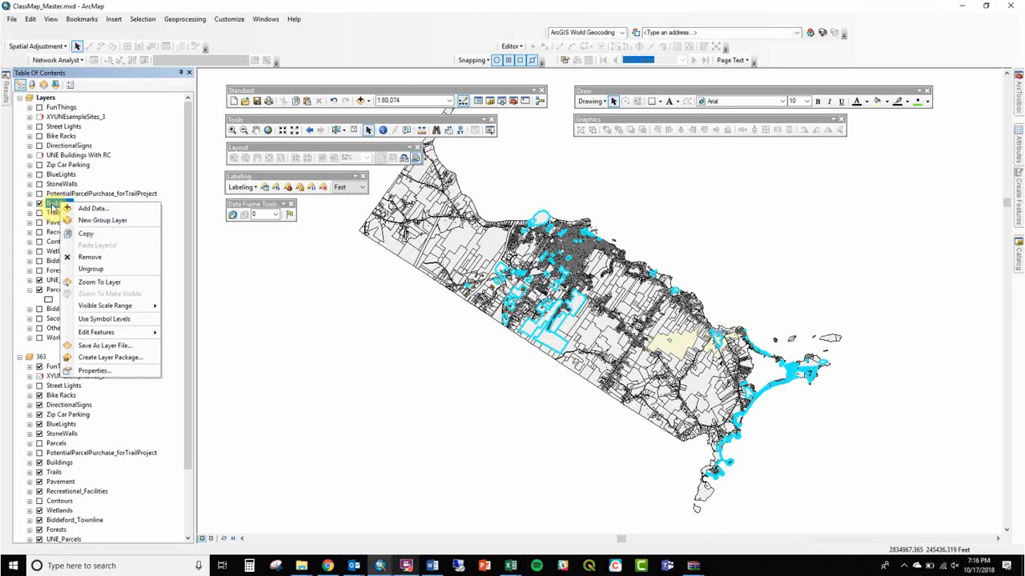
pyautogui.click(53, 204)
pyautogui.click(31, 203)
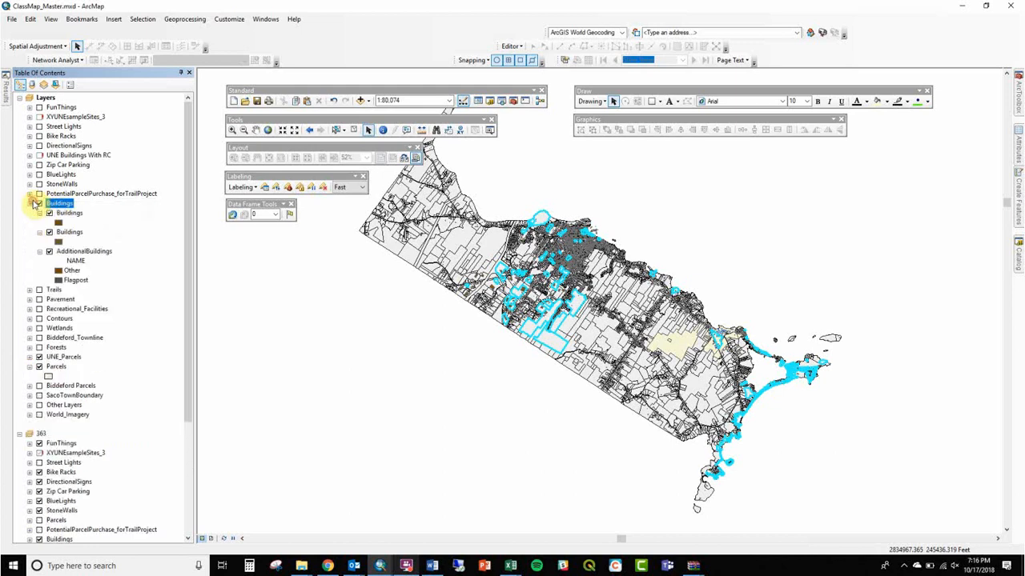
pyautogui.click(38, 204)
pyautogui.click(69, 213)
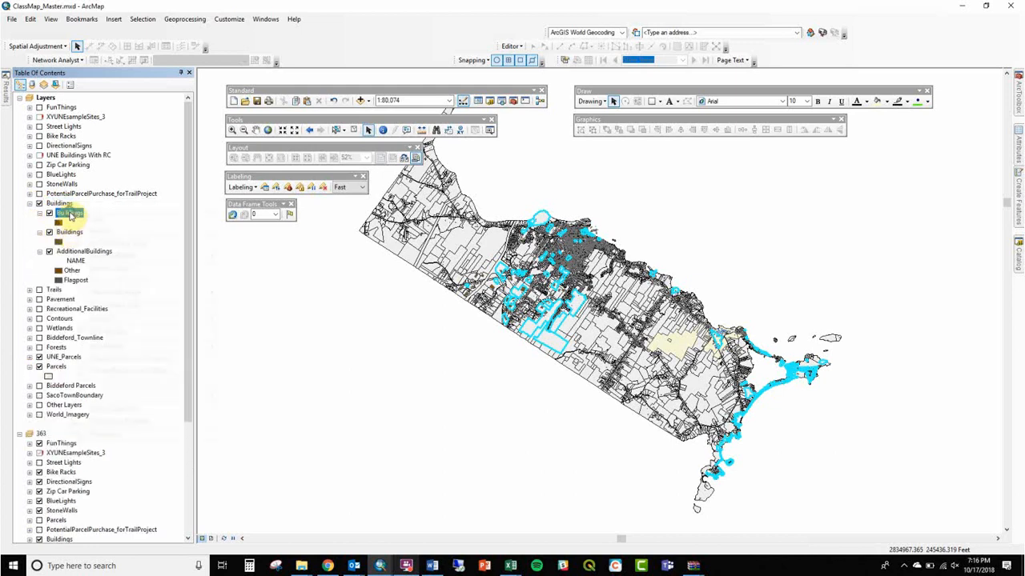
pyautogui.rightClick(71, 213)
pyautogui.click(89, 247)
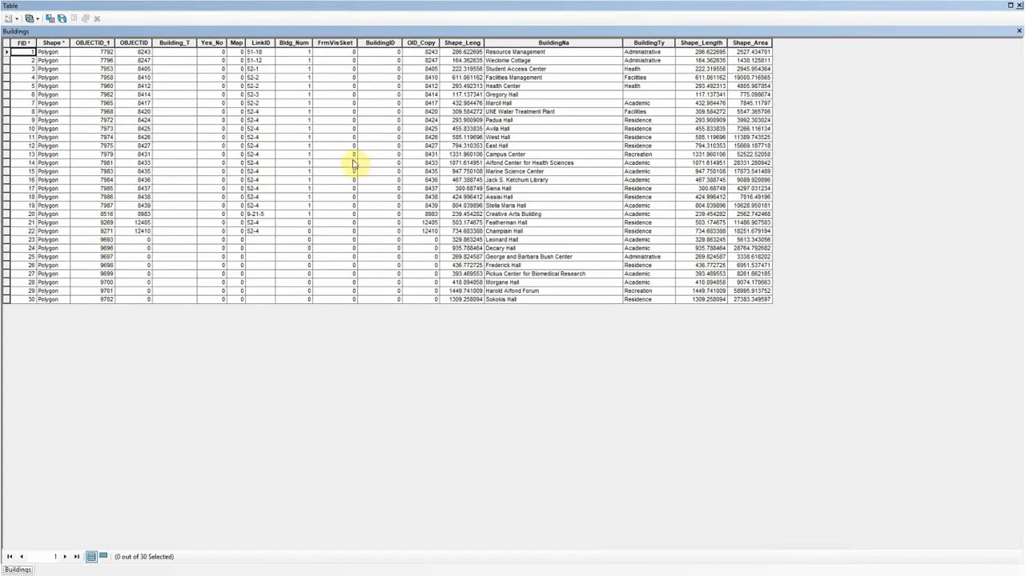
pyautogui.click(544, 137)
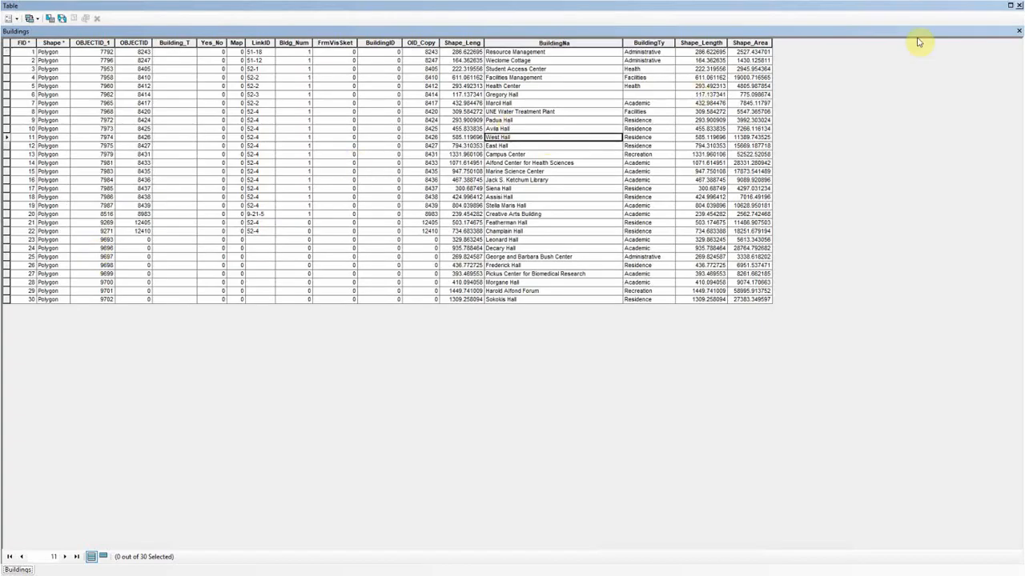
pyautogui.click(1017, 5)
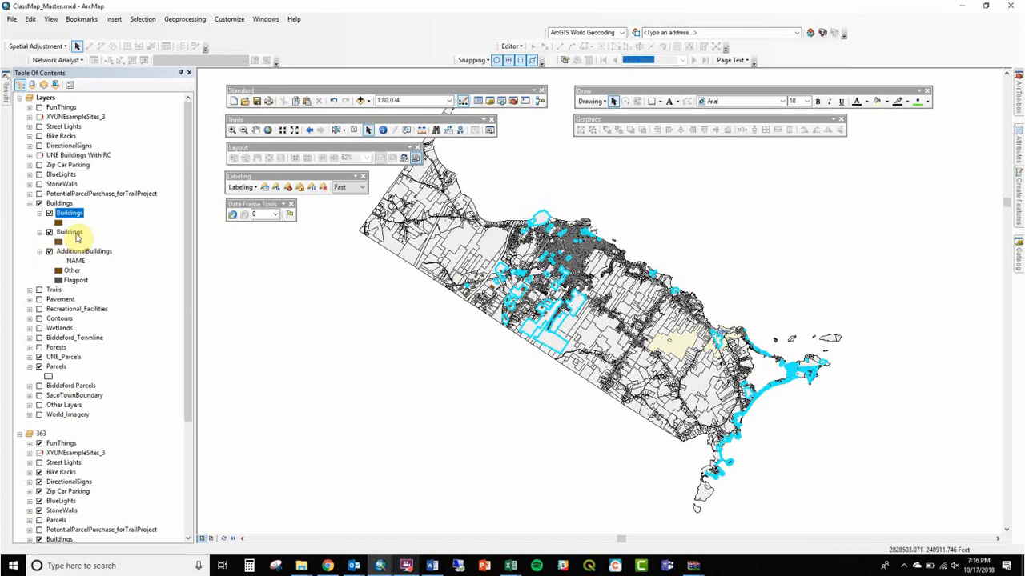
# Step: Review the attribute table of the second Buildings layer in the group and close it
pyautogui.rightClick(77, 237)
pyautogui.moveTo(204, 276)
pyautogui.click(242, 276)
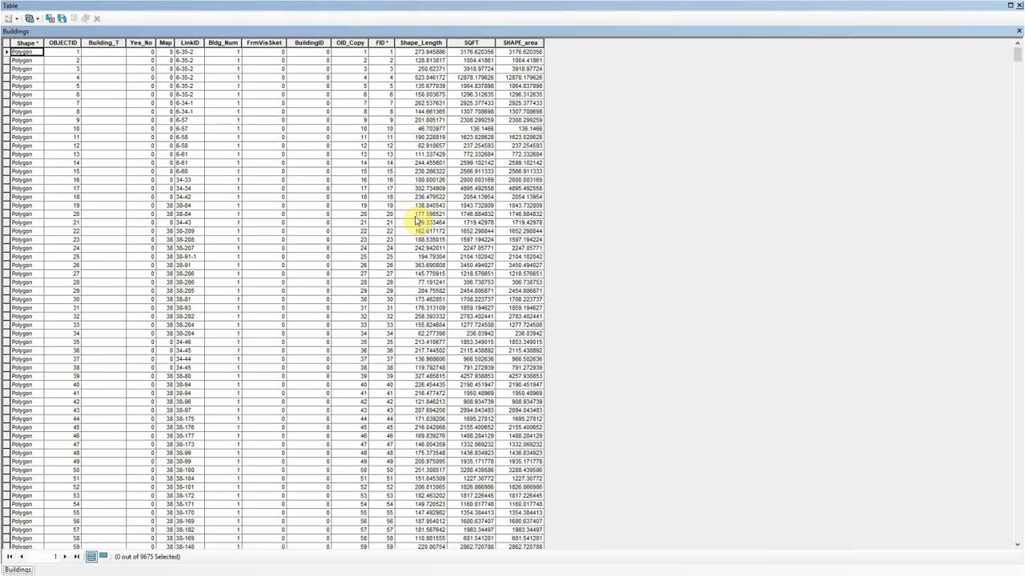
pyautogui.click(1019, 6)
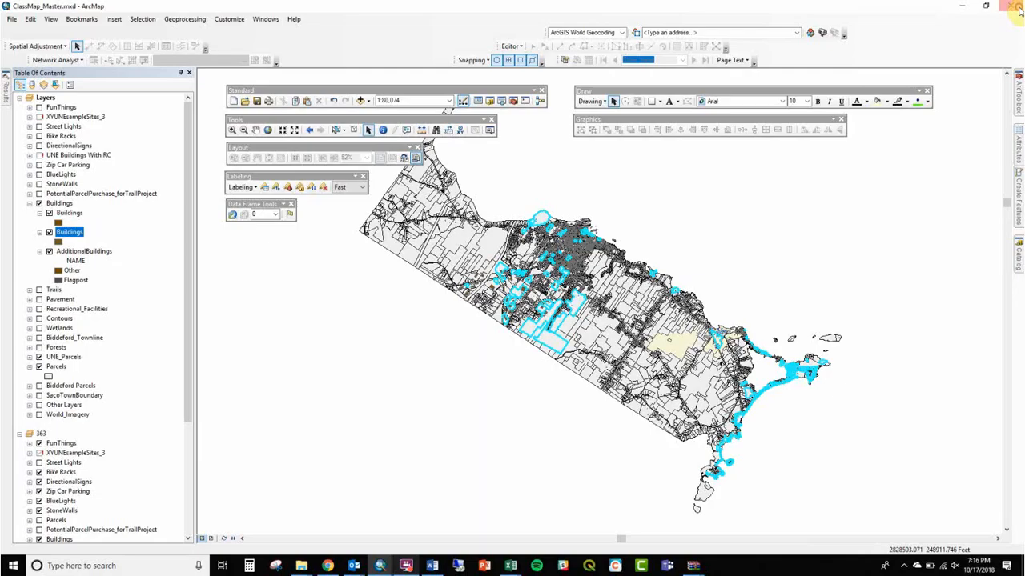
# Step: Zoom to the UNE_Parcels layer and clear all selected features on the map
pyautogui.click(64, 357)
pyautogui.rightClick(64, 357)
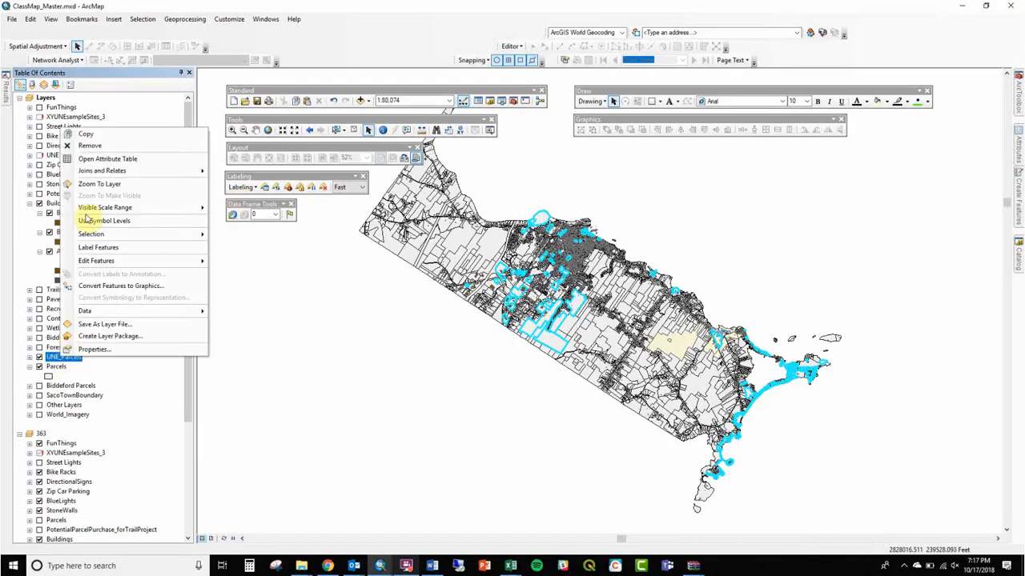
pyautogui.click(101, 185)
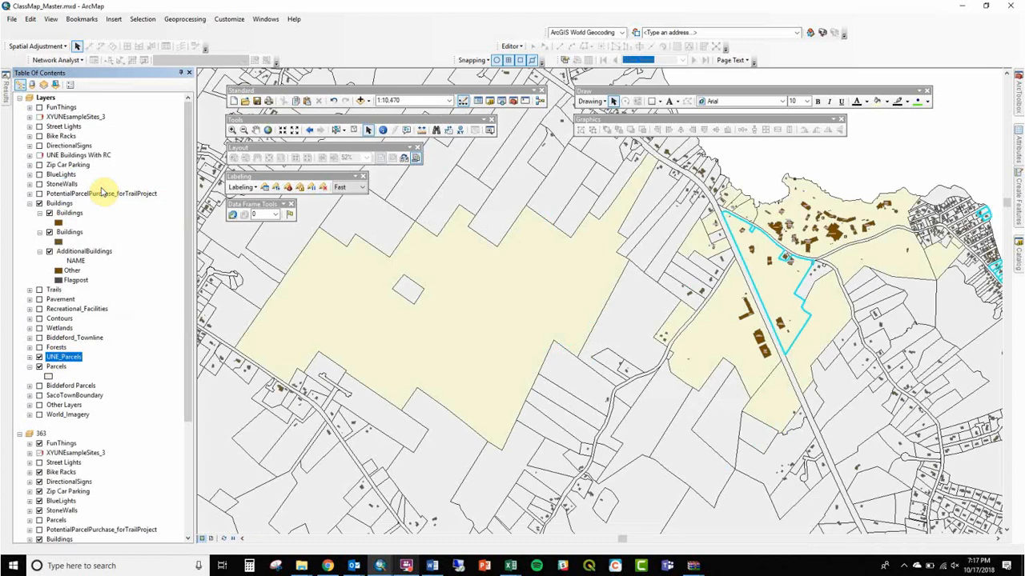
pyautogui.click(355, 128)
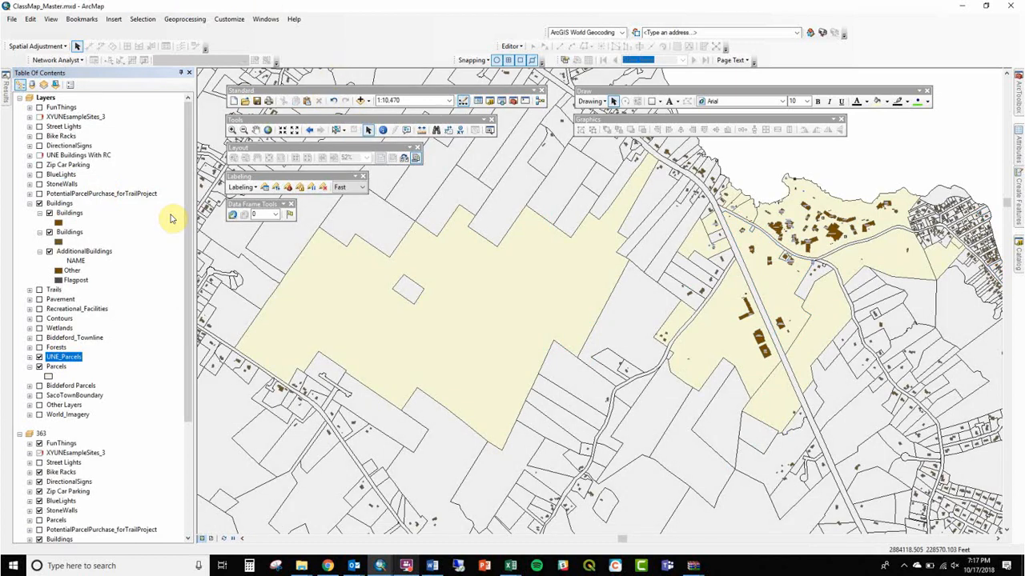
# Step: Start Select By Location with the "select features from" method and set the second Buildings layer in the Buildings group as the target
pyautogui.click(141, 19)
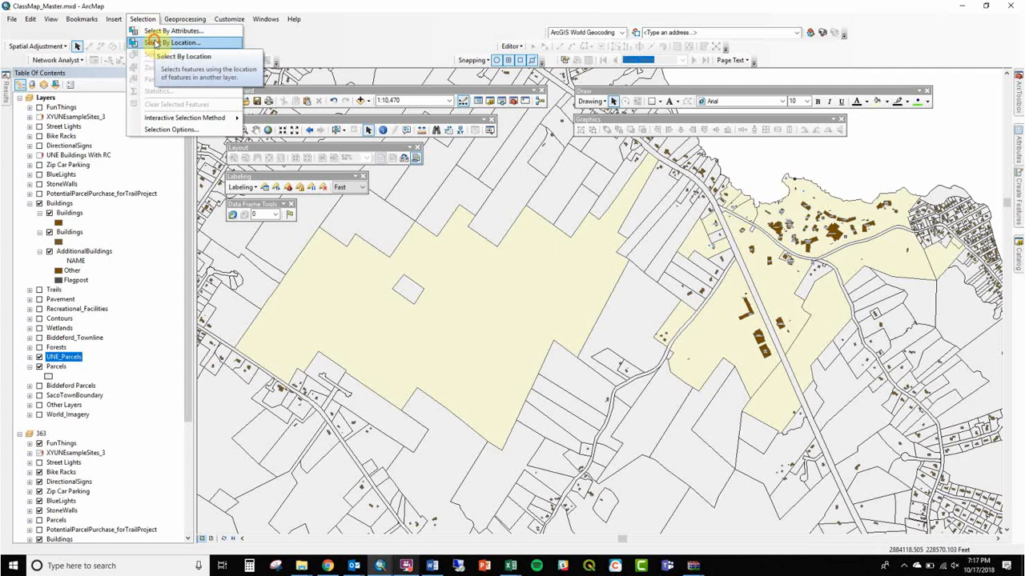
pyautogui.click(156, 43)
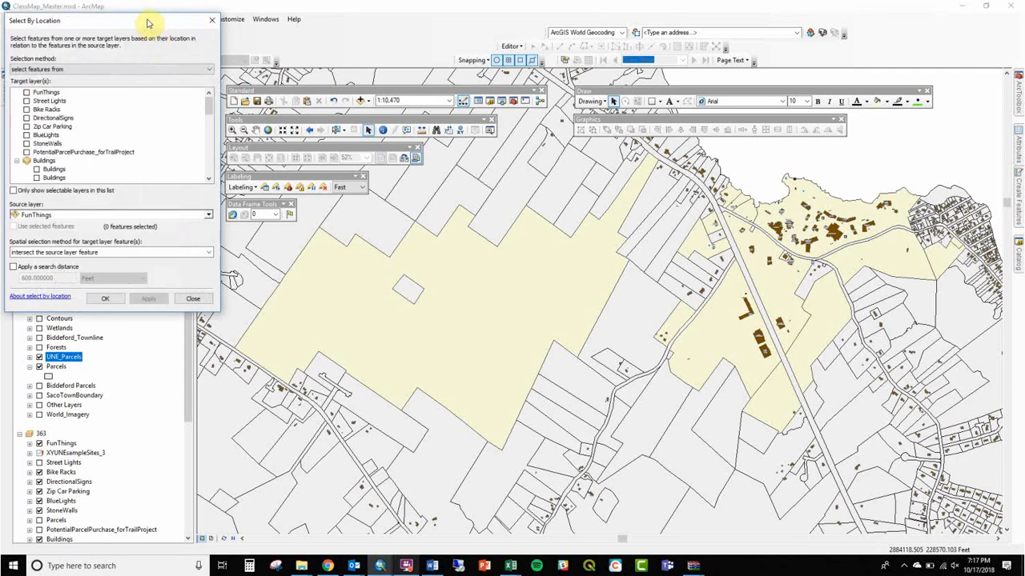
pyautogui.moveTo(148, 22); pyautogui.dragTo(571, 159)
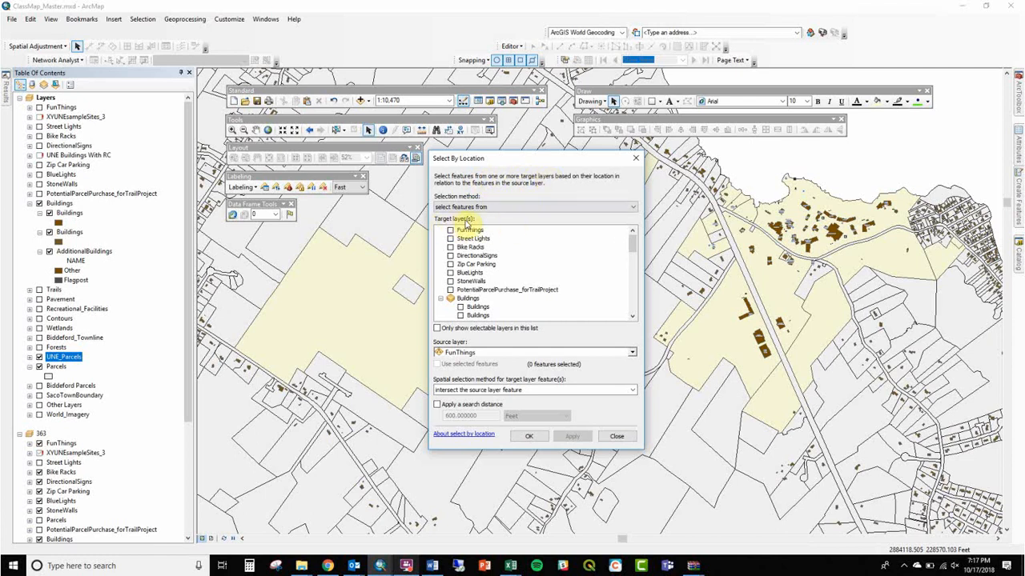
pyautogui.click(476, 206)
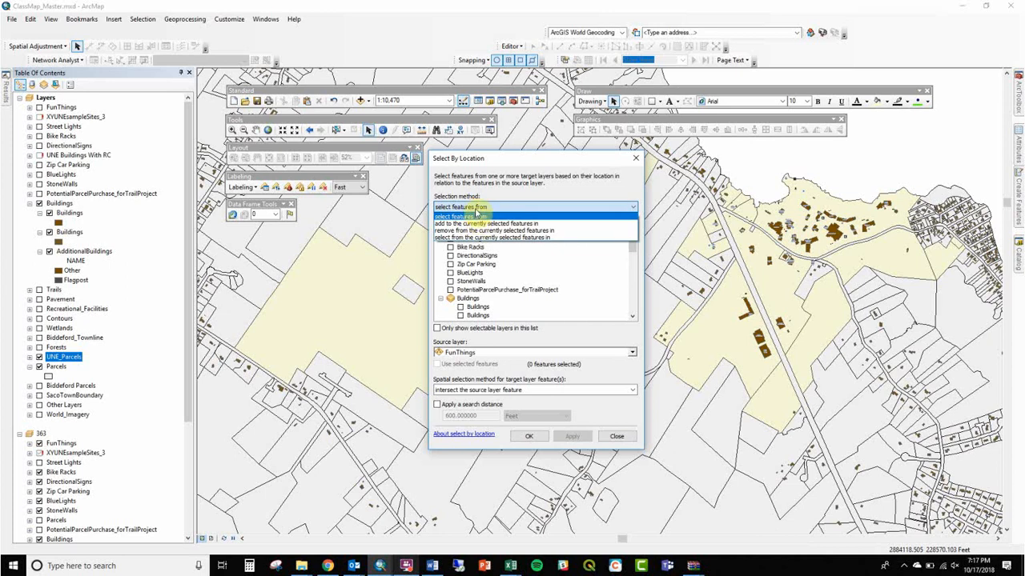
pyautogui.click(476, 217)
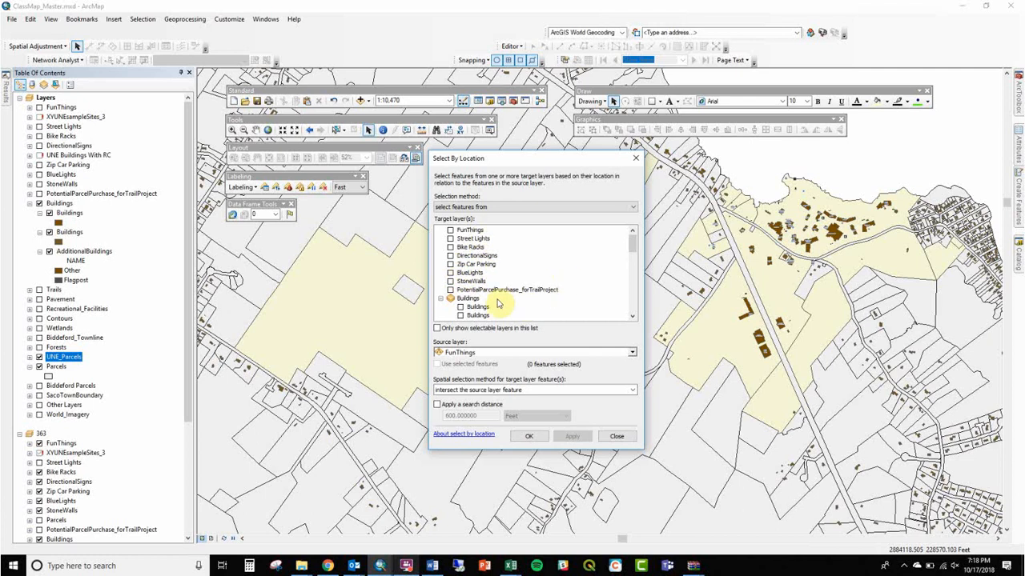
pyautogui.click(460, 315)
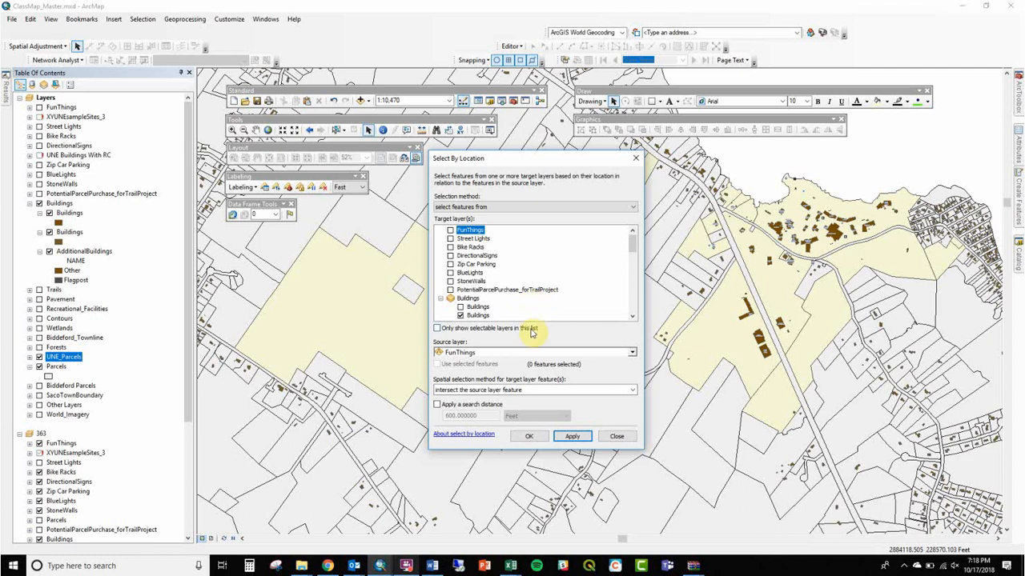
# Step: Set UNE_Parcels as the source layer for the location selection
pyautogui.click(483, 353)
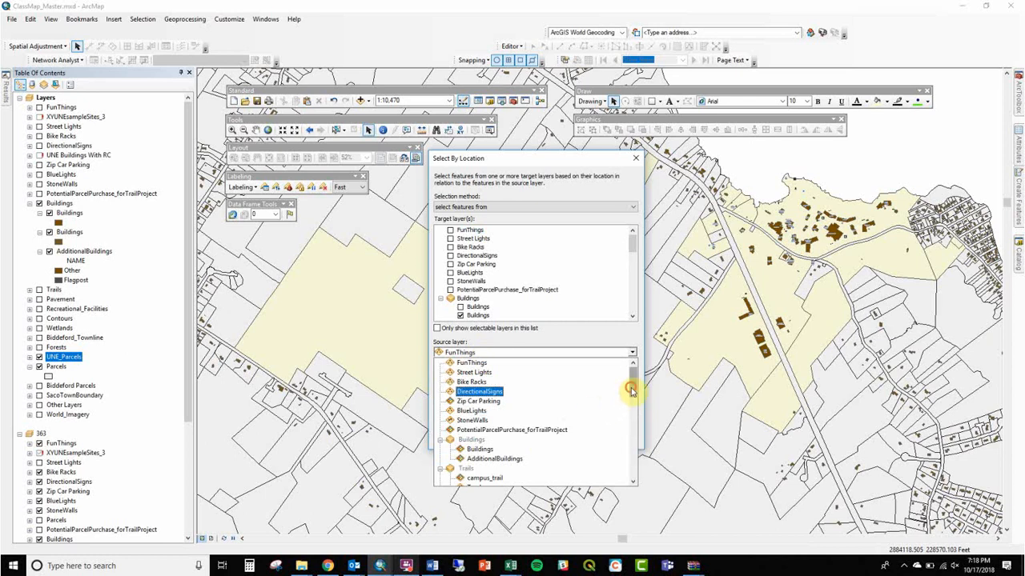
pyautogui.moveTo(631, 389); pyautogui.dragTo(629, 419)
pyautogui.scroll(-6, 623, 440)
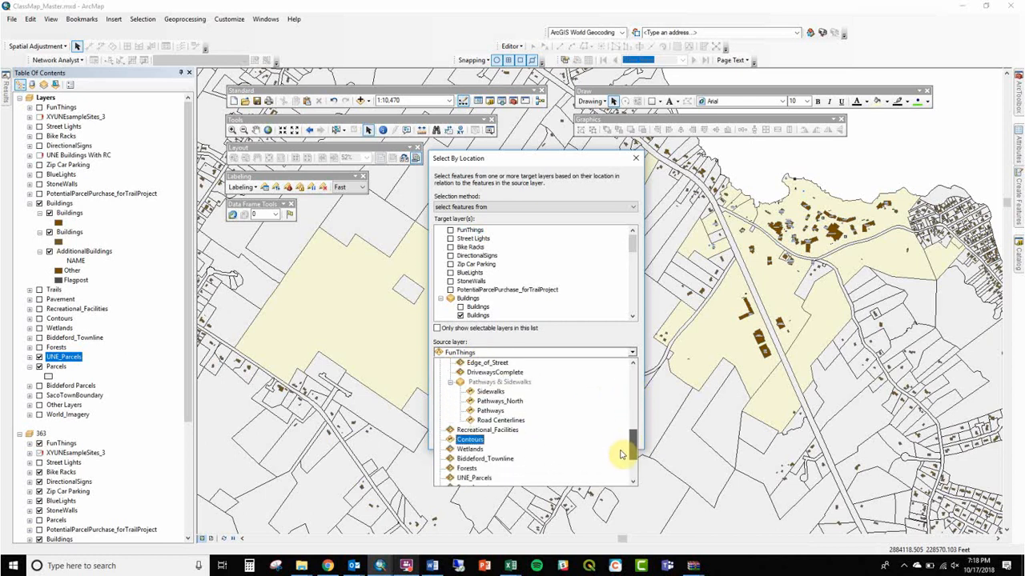
pyautogui.click(485, 450)
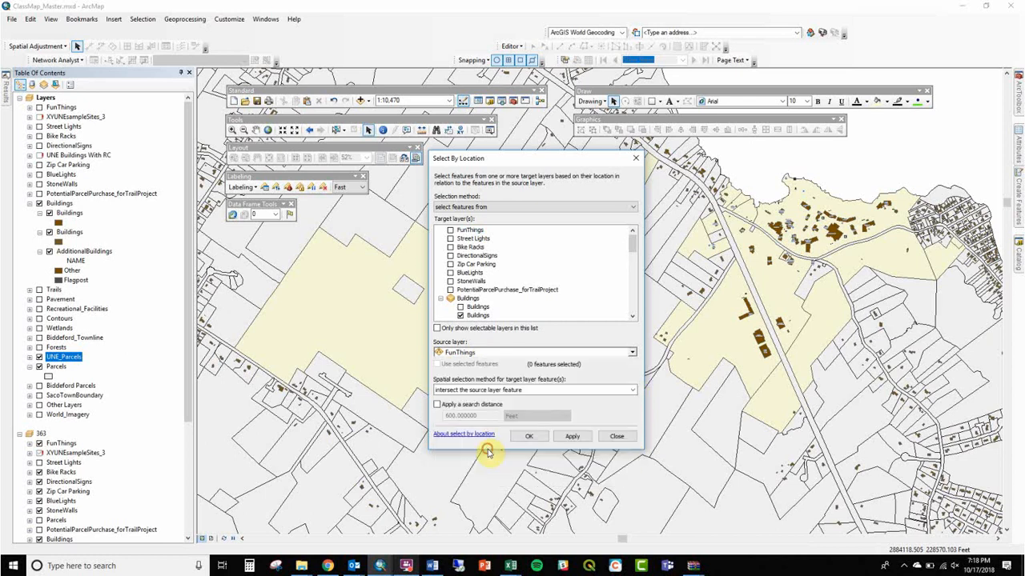
# Step: Select the target buildings that intersect the source layer feature and close the location selection
pyautogui.click(475, 389)
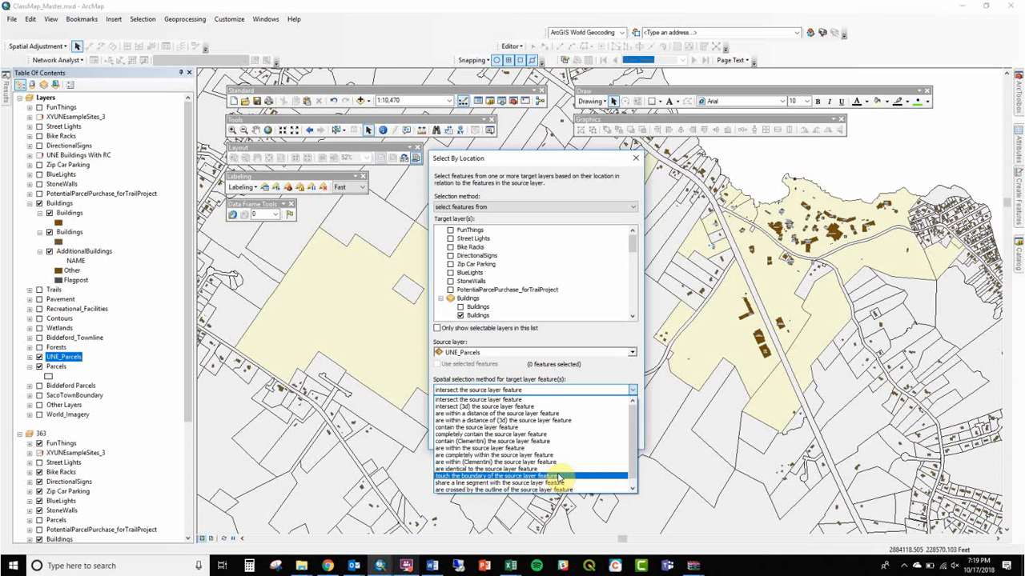
pyautogui.click(549, 390)
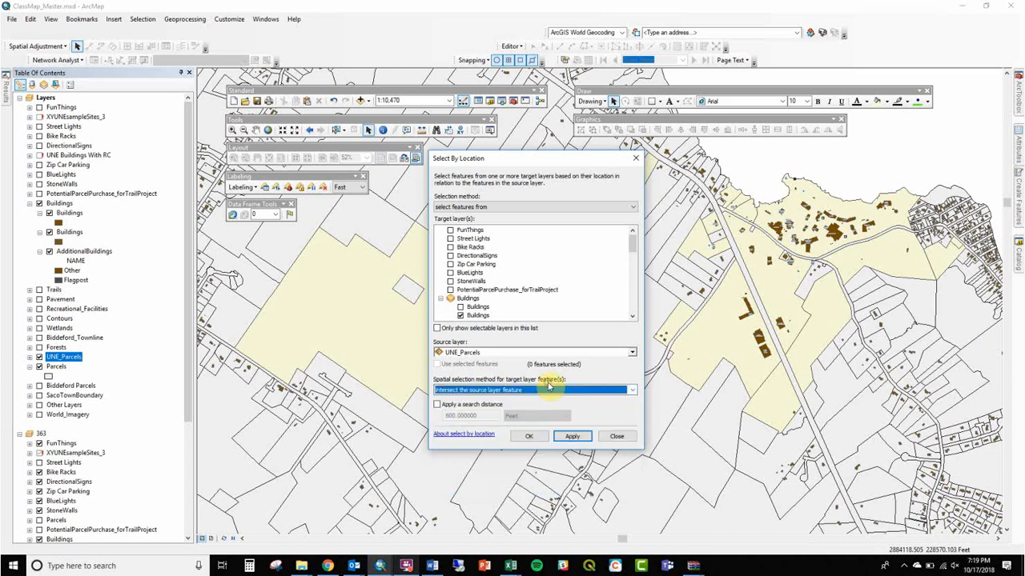
pyautogui.click(572, 436)
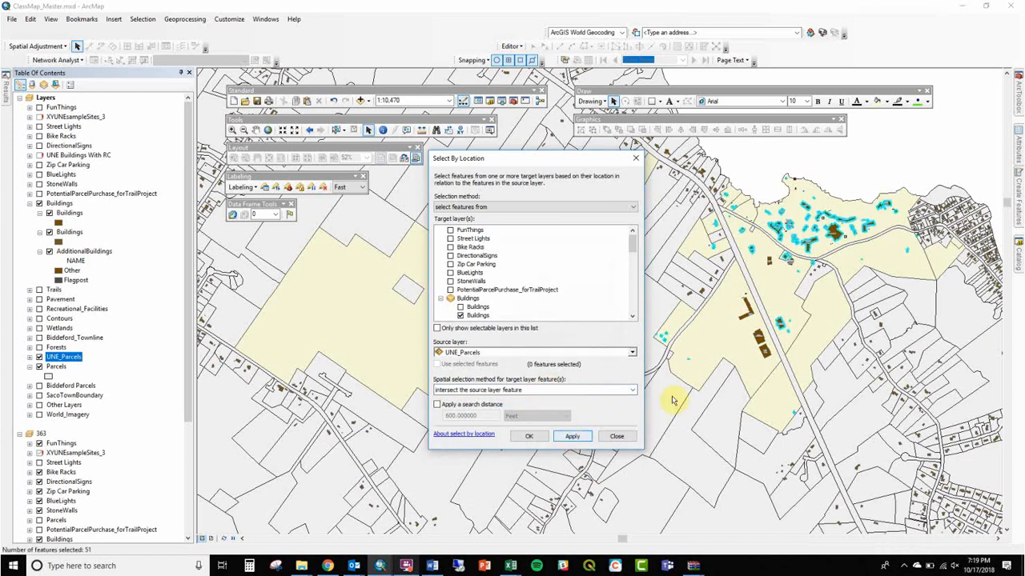
pyautogui.click(530, 439)
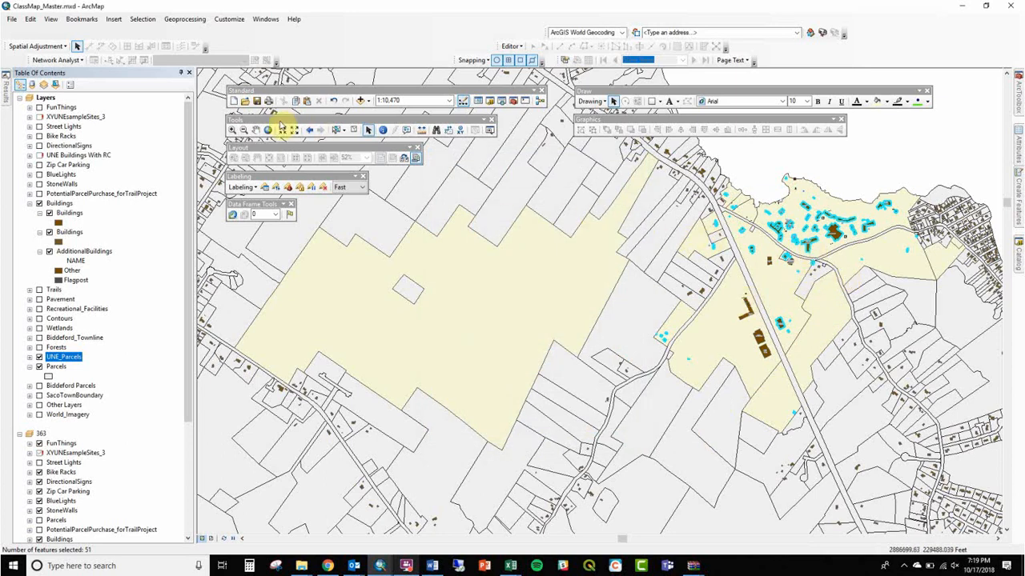
# Step: Zoom in on the selected campus buildings and compare them with the first Buildings layer hidden and shown again
pyautogui.click(230, 130)
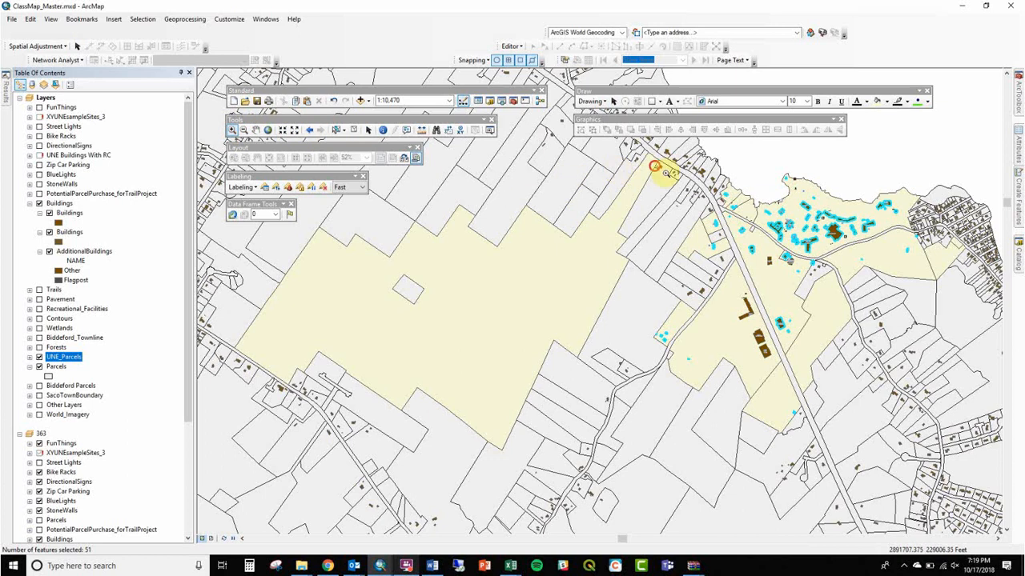
pyautogui.moveTo(654, 165); pyautogui.dragTo(925, 389)
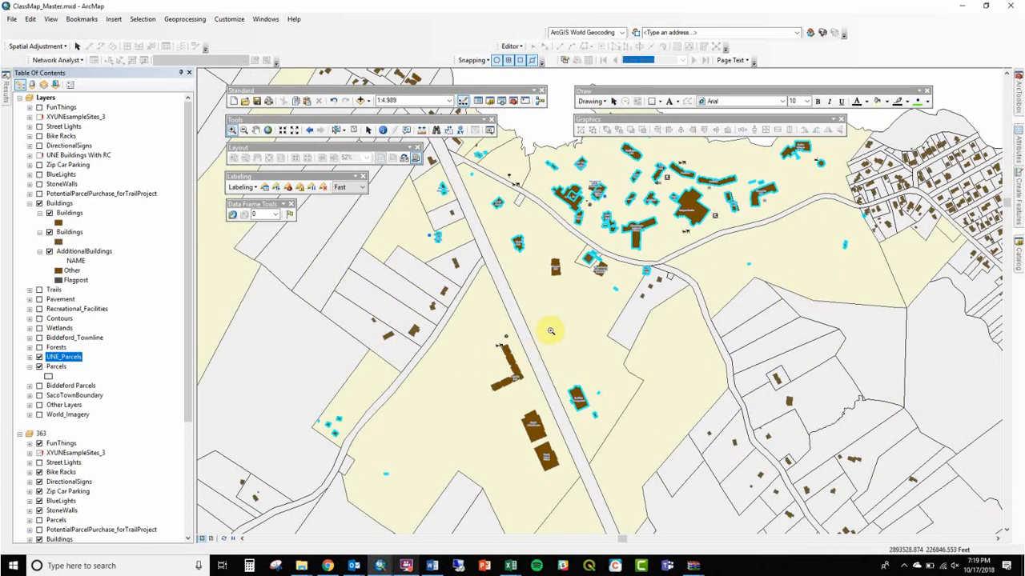
pyautogui.click(49, 214)
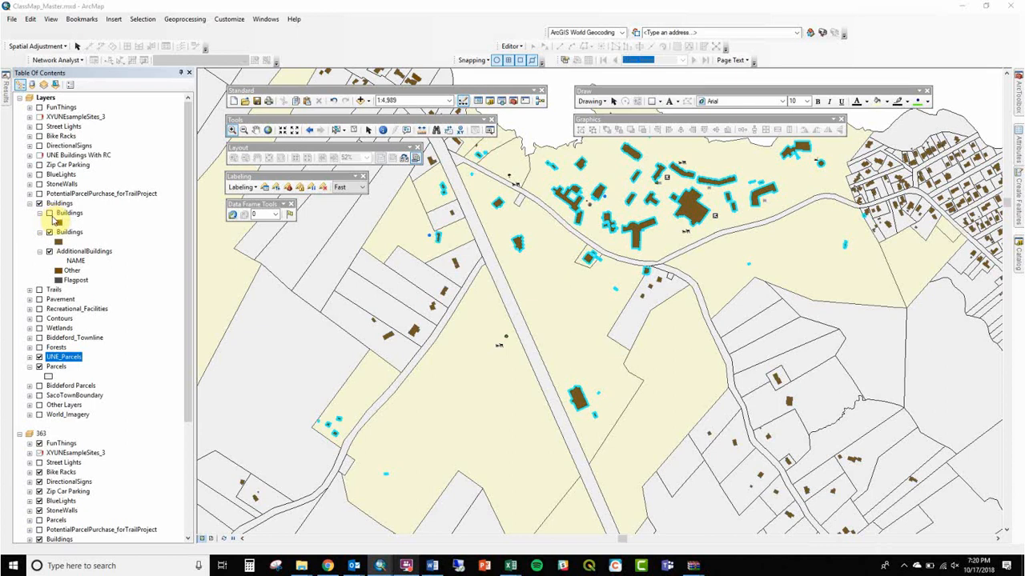
pyautogui.click(49, 213)
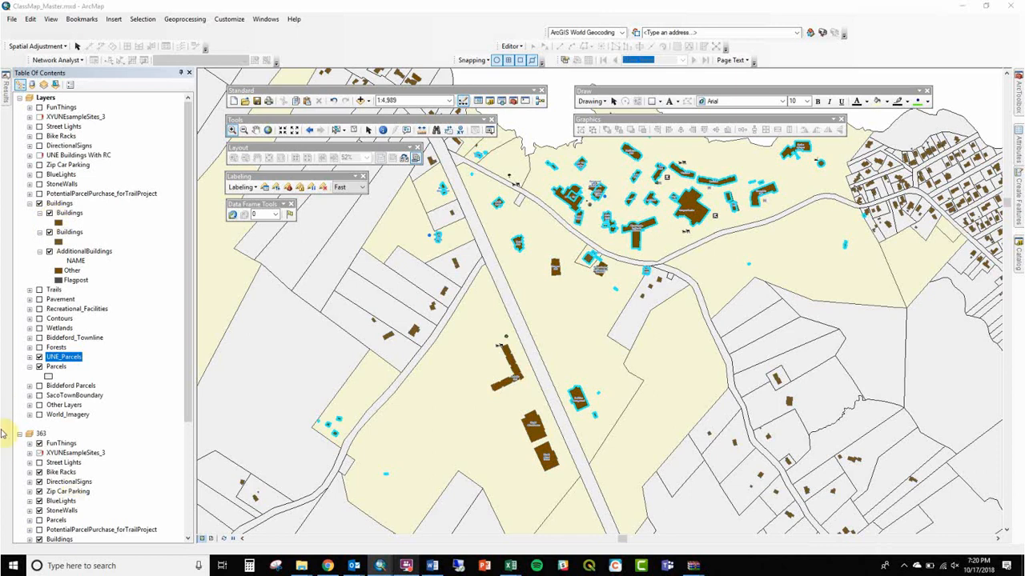
pyautogui.click(406, 566)
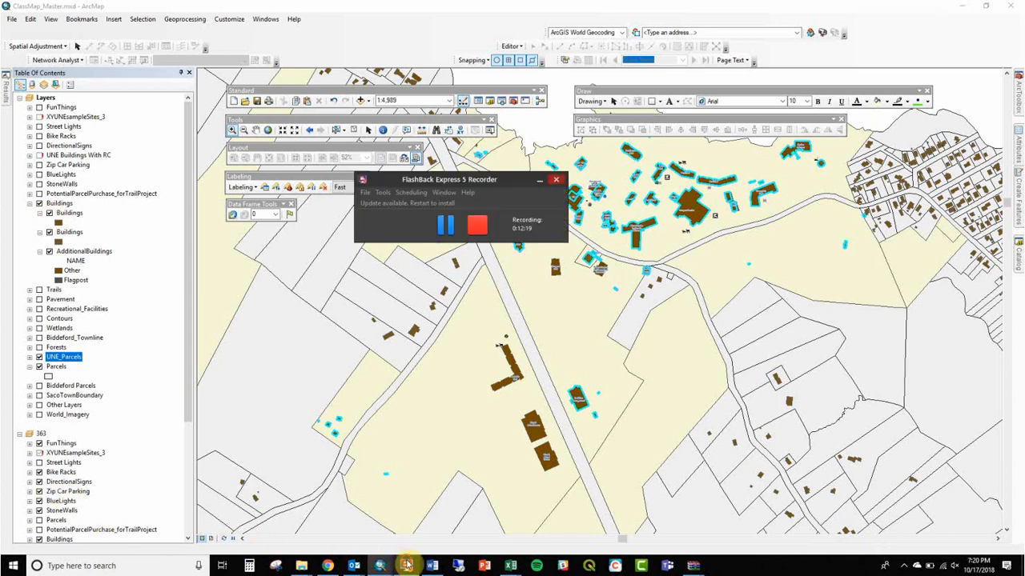